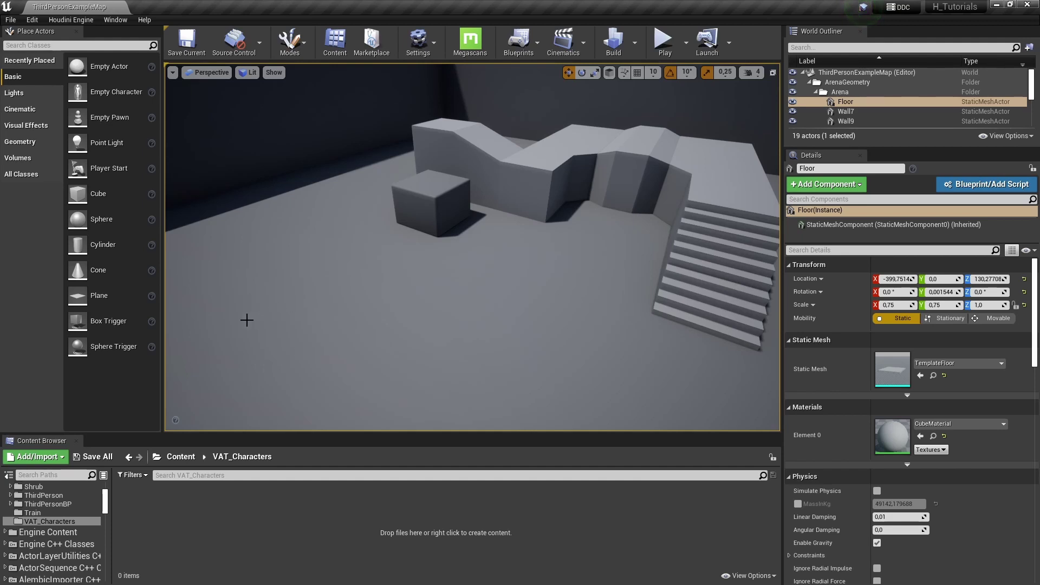
Look for the SideFX_Labs plugin content among the content folders and check the Show Plugin Content view option
scroll(82, 511, "down", 8)
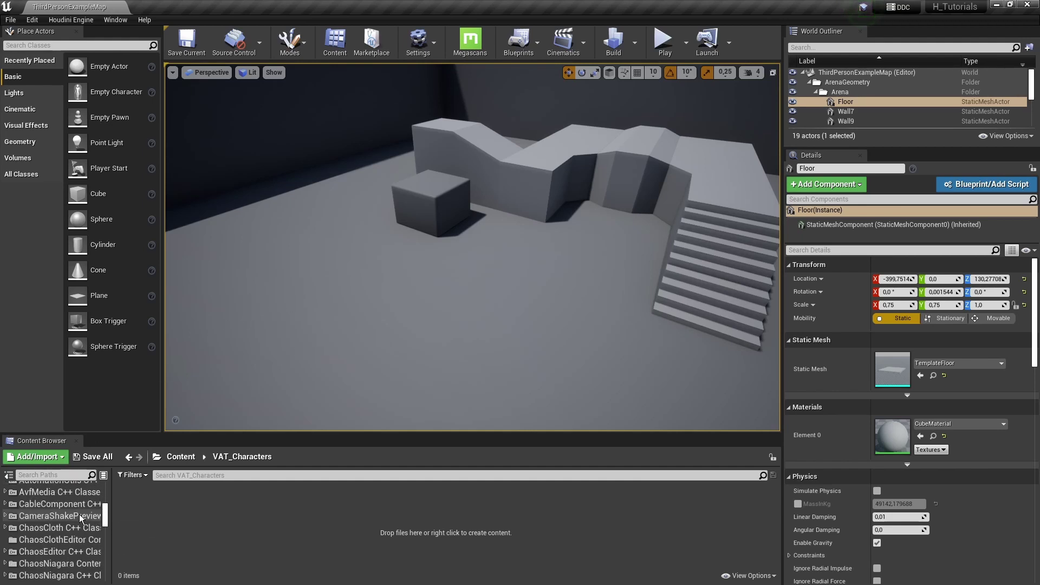
scroll(109, 522, "down", 10)
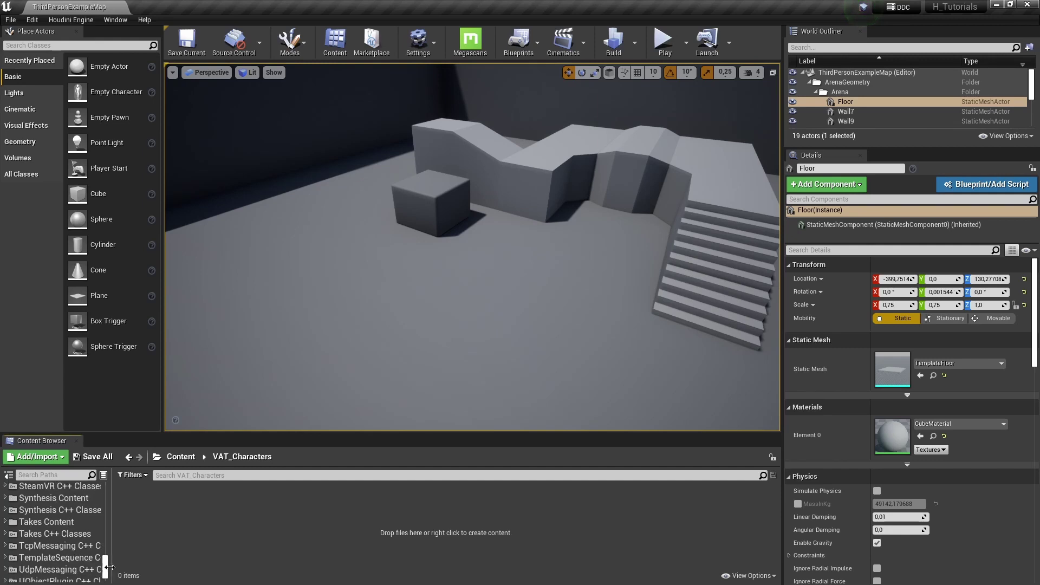
scroll(43, 540, "up", 4)
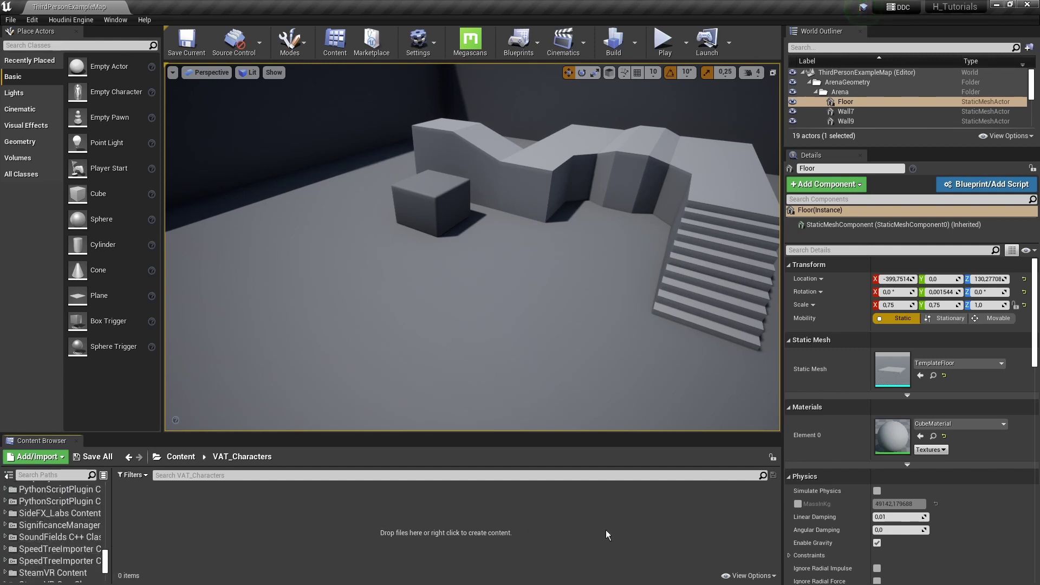
left_click(746, 575)
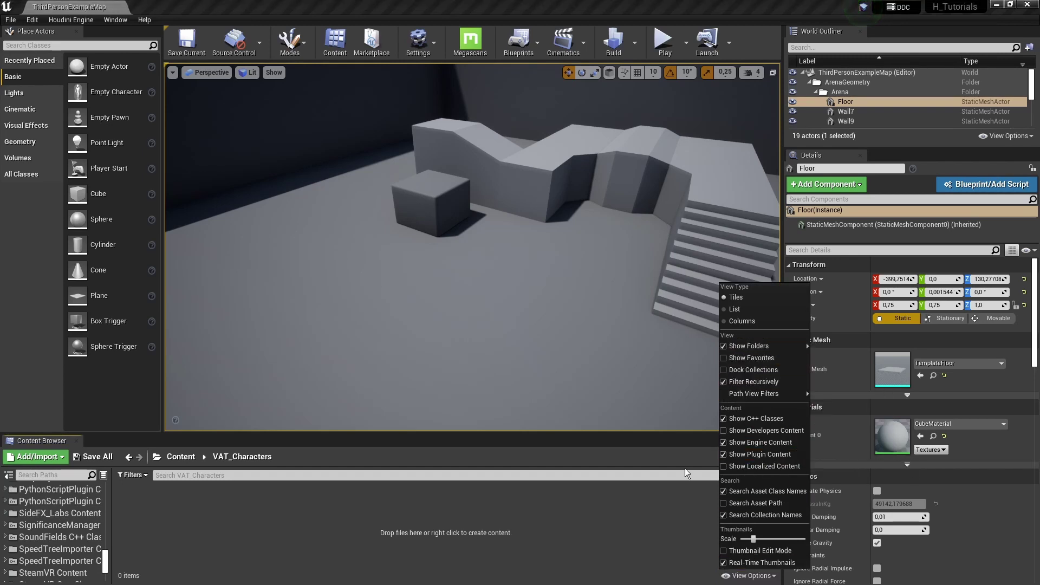
left_click(617, 533)
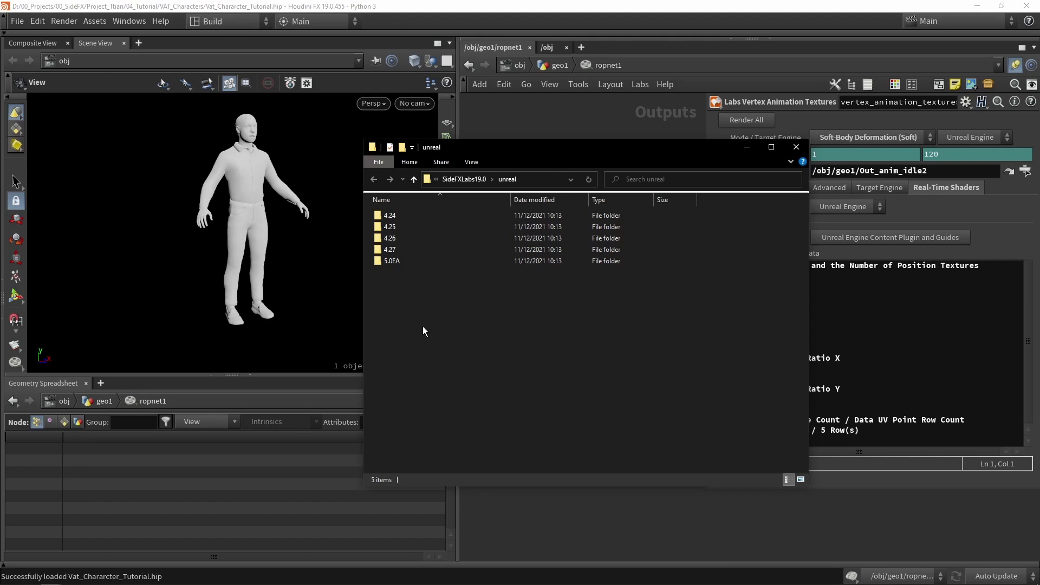
In File Explorer, view the contents of the 4.27 plugin folder under SideFXLabs19.0/unreal, then minimize the window
double_click(390, 249)
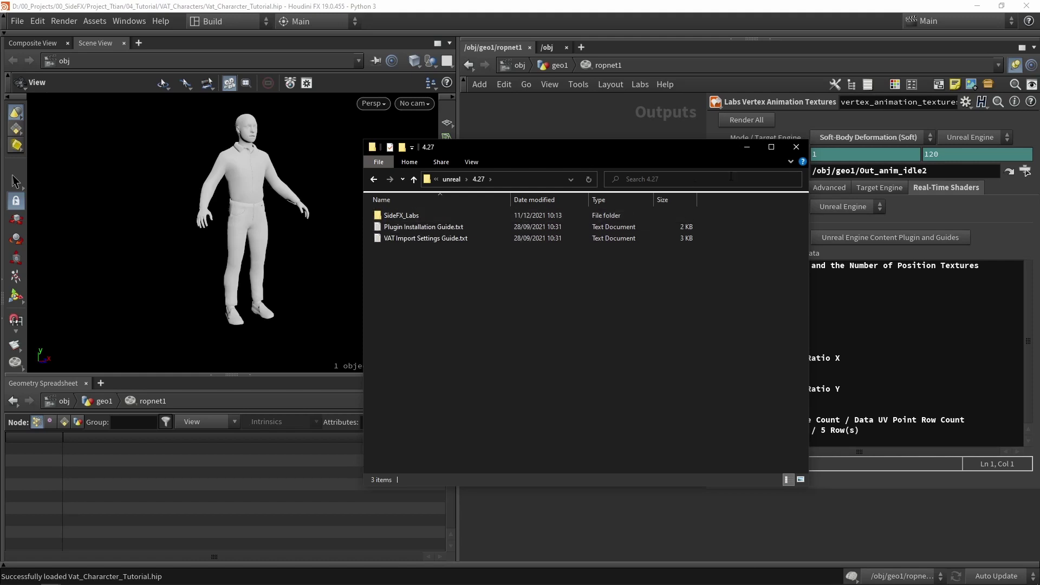
left_click(746, 148)
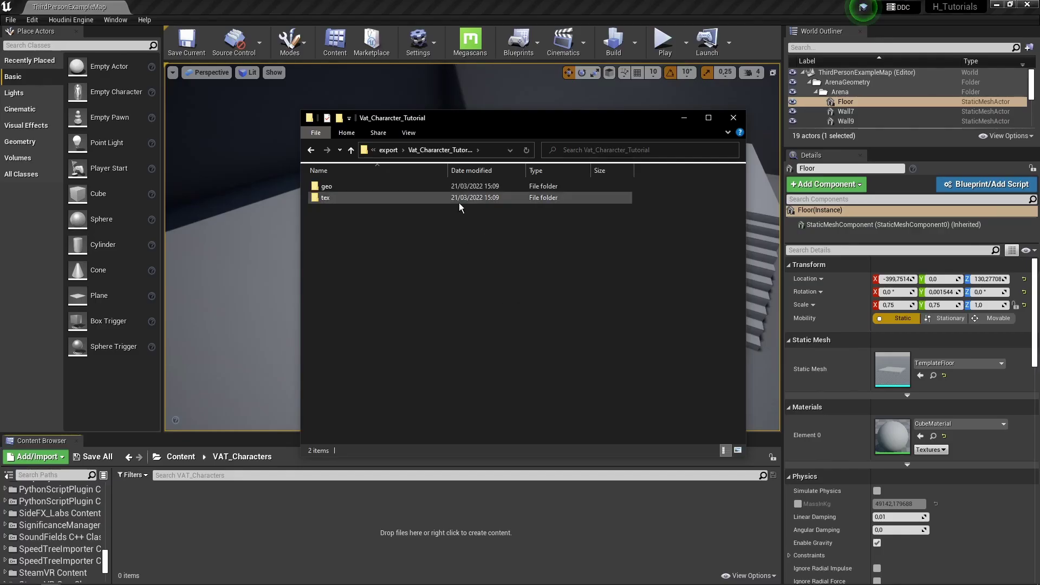
Start importing Character_idle1_mesh.fbx from the exported geo folder into the VAT_Characters content folder
left_click(373, 188)
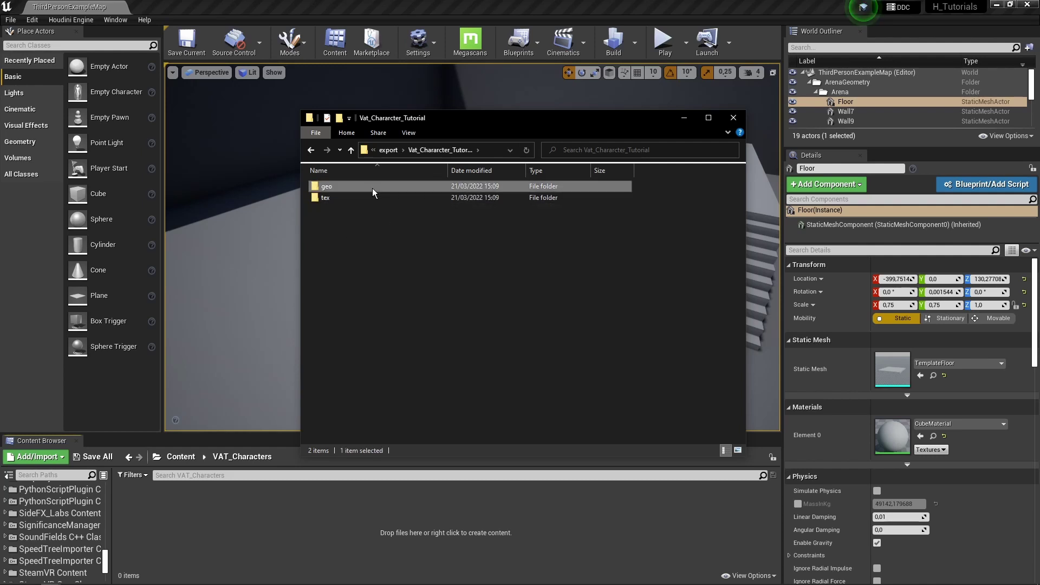
double_click(372, 187)
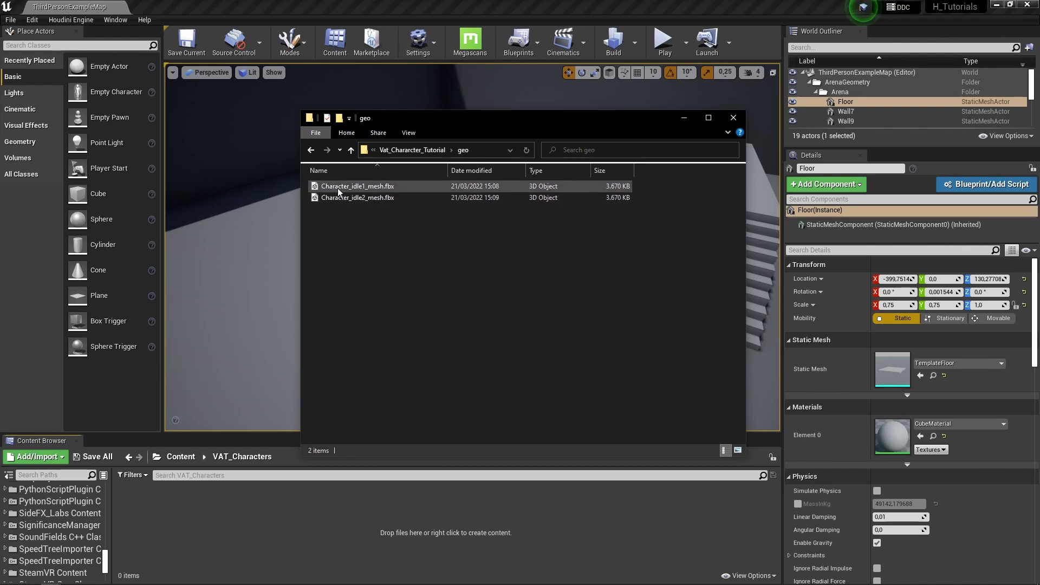
left_click_drag(337, 188, 156, 518)
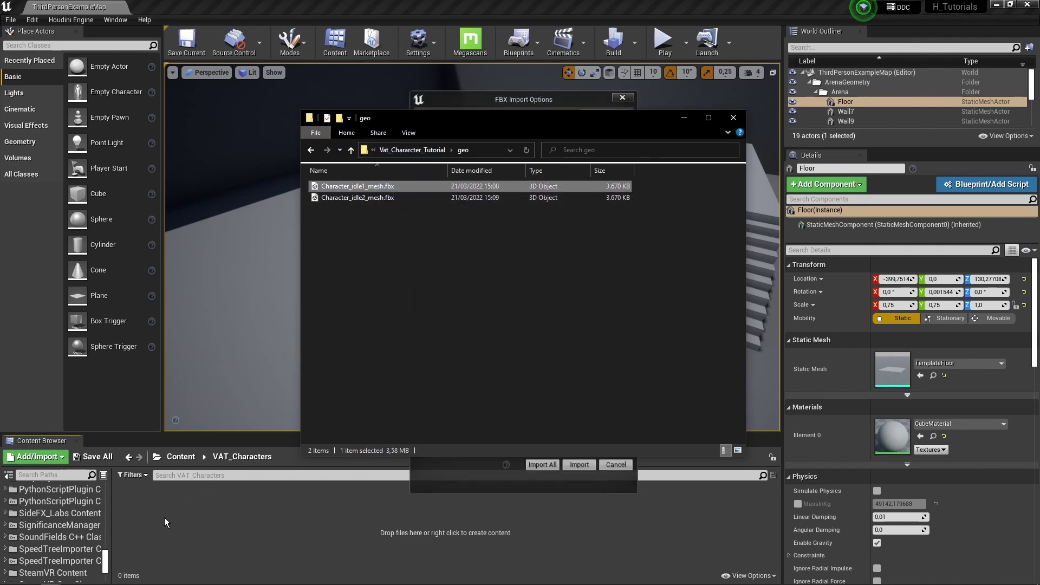
left_click(467, 483)
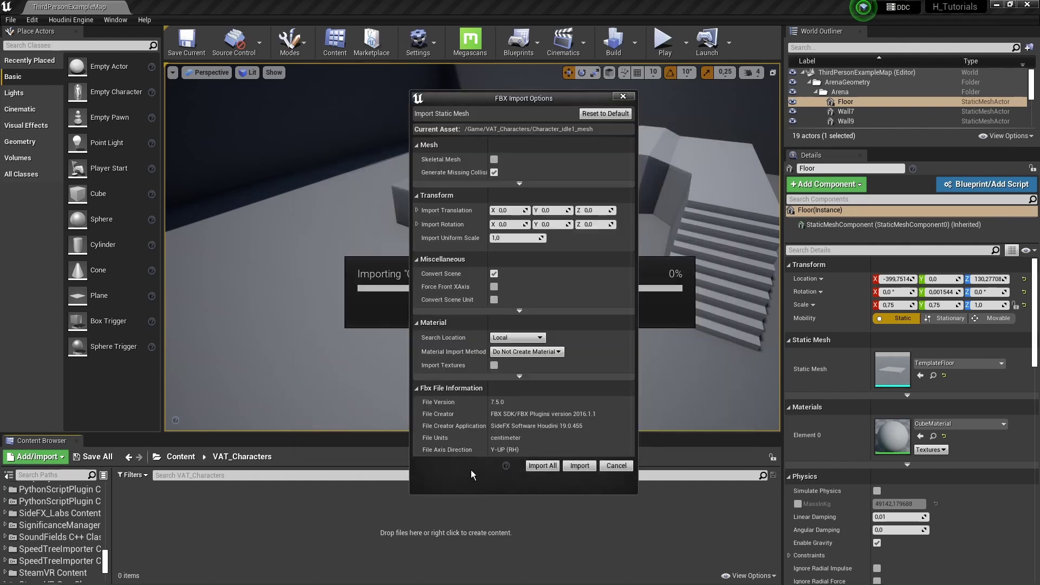
Disable Remove Degenerates, Build Adjacency Buffer, Build Reversed Index Buffer, Generate Lightmap UVs and One Convex Hull Per UCX in the advanced mesh import options
left_click(521, 185)
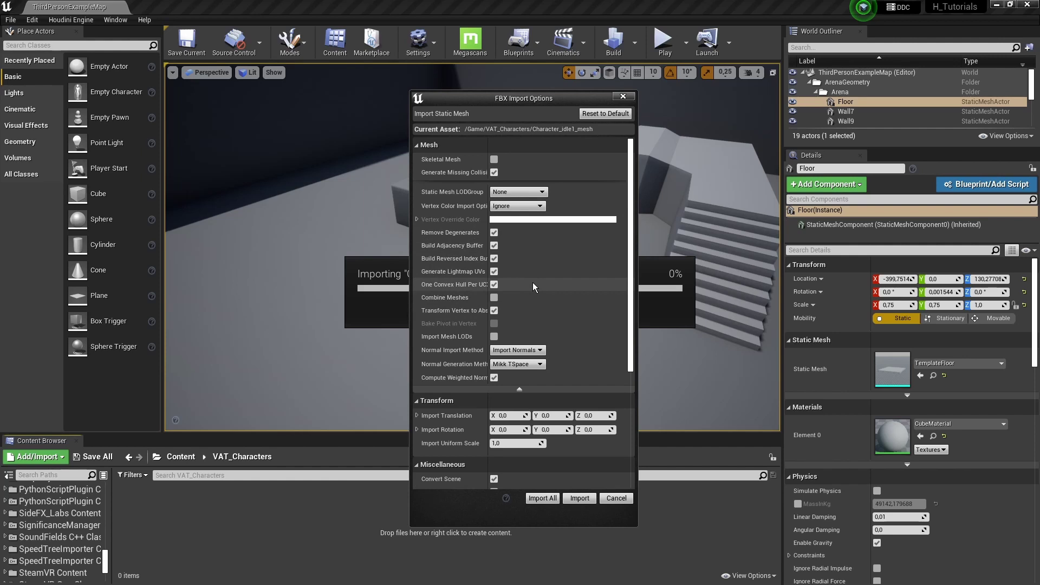
left_click(494, 233)
left_click(495, 246)
left_click(495, 258)
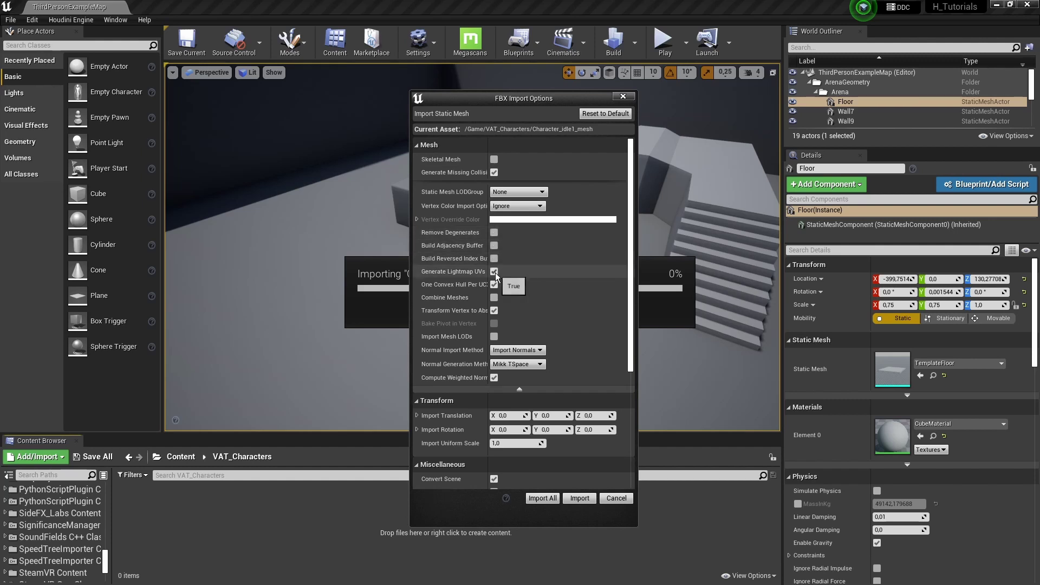
left_click(494, 271)
left_click(495, 285)
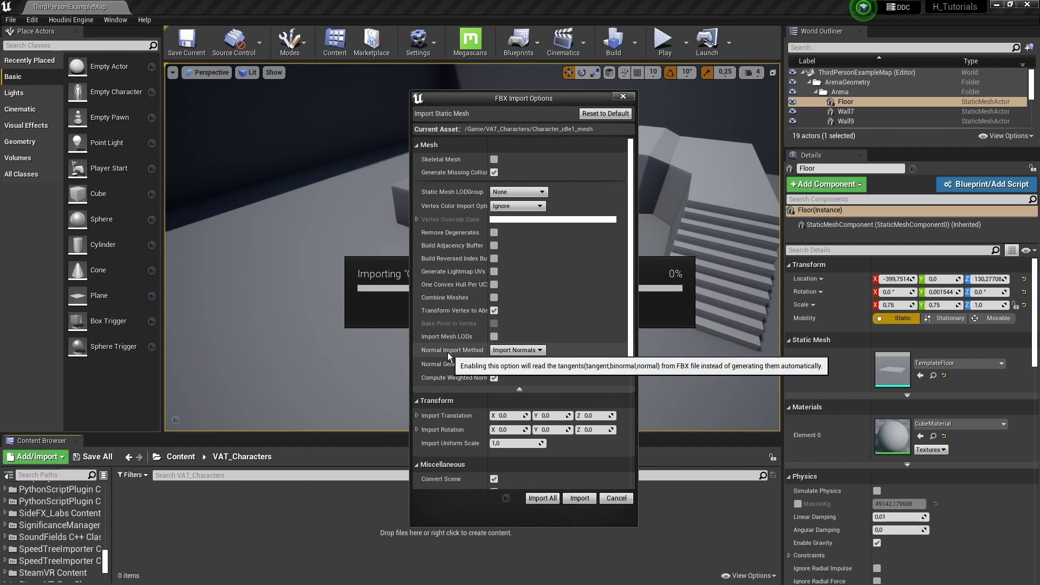
Set Normal Import Method to Import Normals and Tangents and Vertex Color Import Option to Replace
left_click(514, 351)
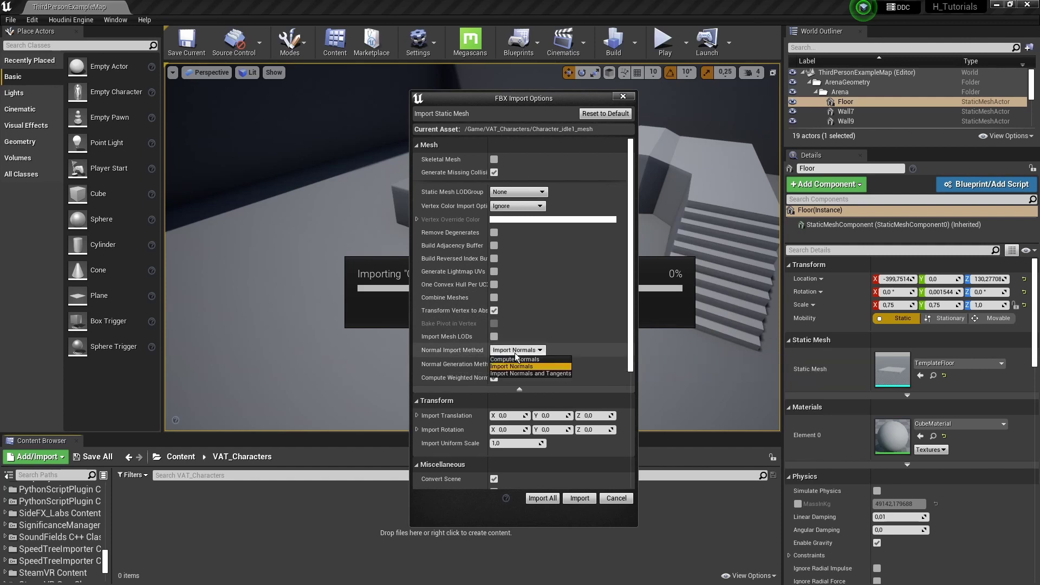
left_click(546, 373)
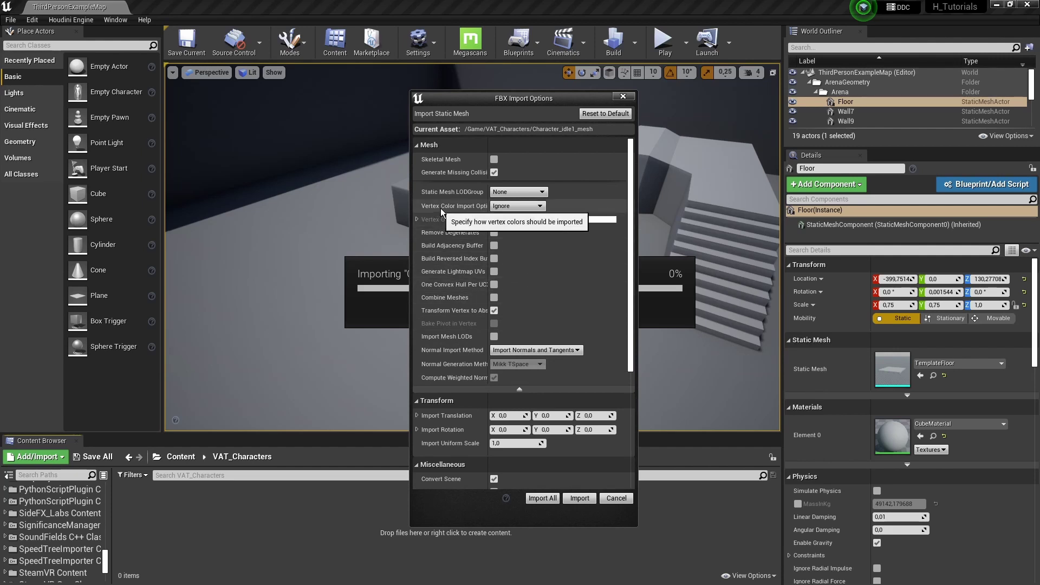
left_click(514, 206)
left_click(502, 214)
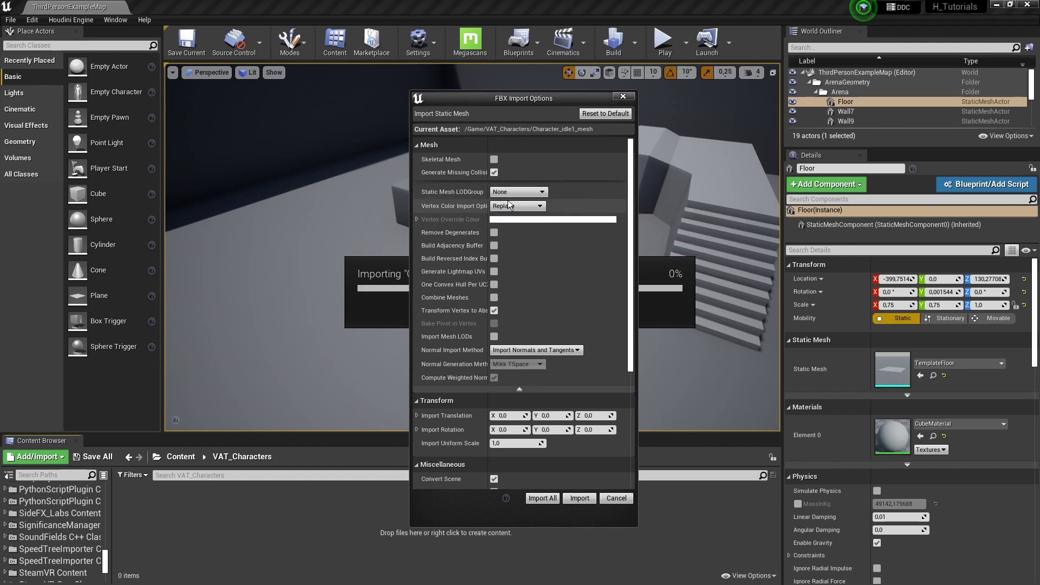
Review the remaining FBX import options and import the static mesh with the configured settings
scroll(476, 239, "down", 5)
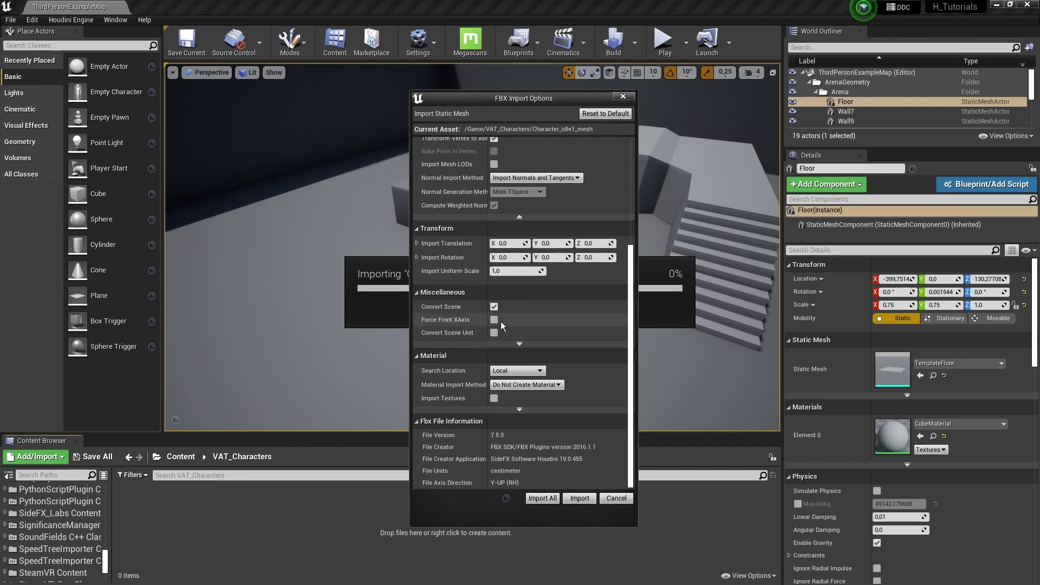
scroll(499, 360, "up", 3)
scroll(499, 360, "down", 1)
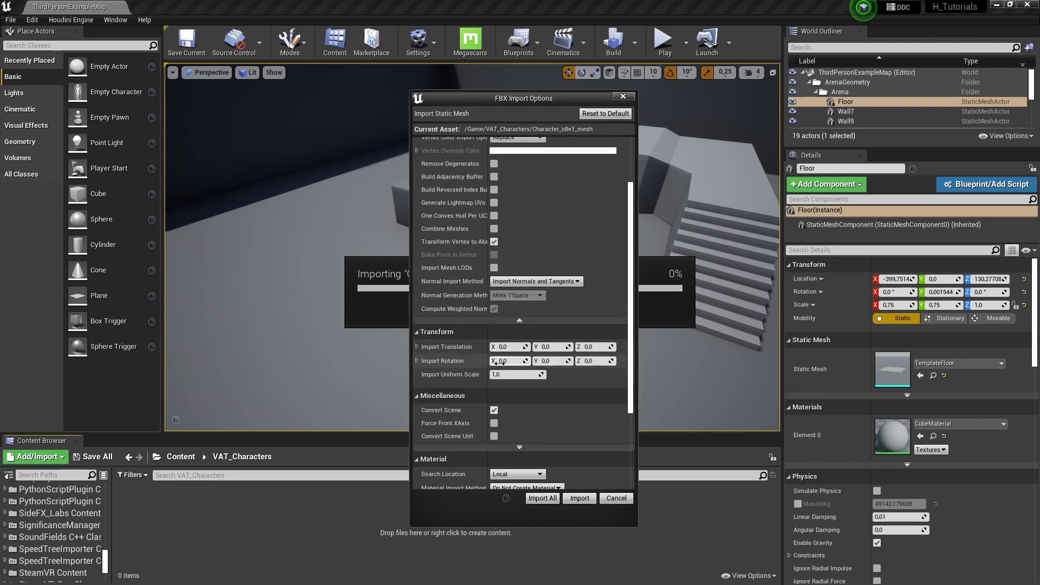
left_click(577, 503)
left_click(778, 134)
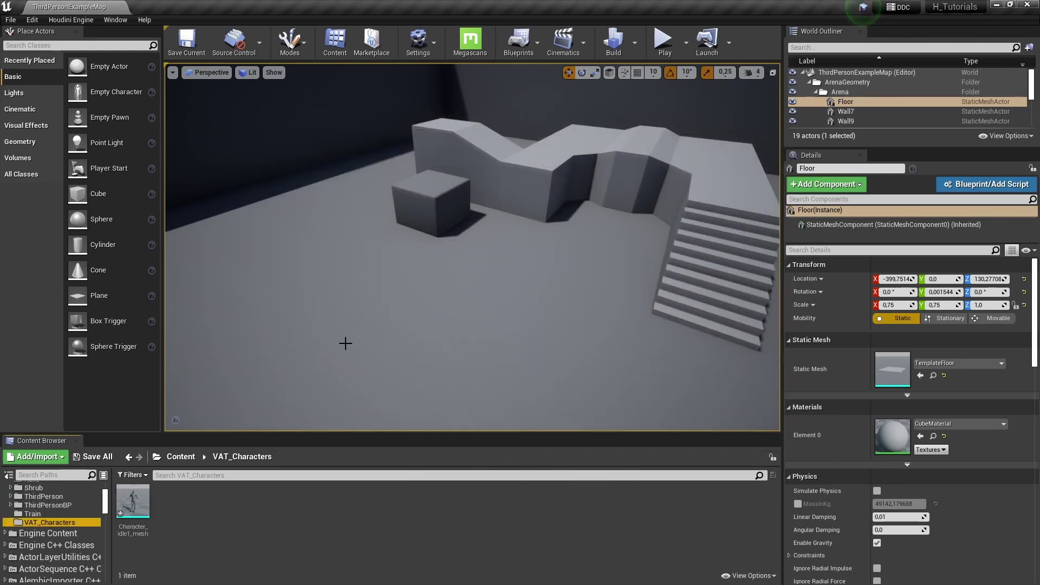
Place Character_idle1_mesh on the arena floor and frame it from the front
left_click_drag(139, 492, 412, 309)
key("f")
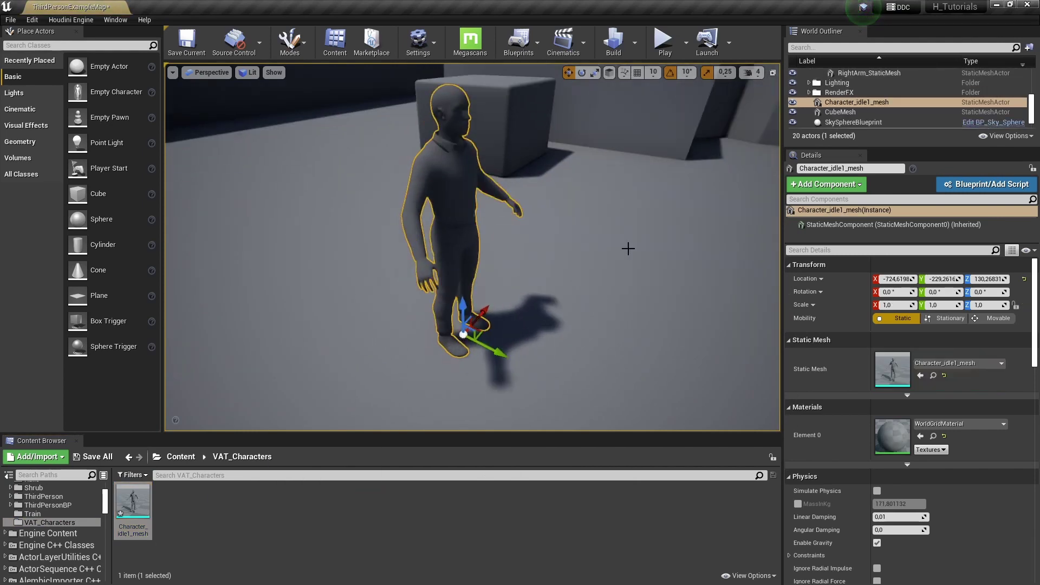
right_click_drag(412, 309, 391, 287)
mouse_move(630, 245)
right_mouse_down()
mouse_move(664, 258)
mouse_move(631, 245)
right_mouse_up()
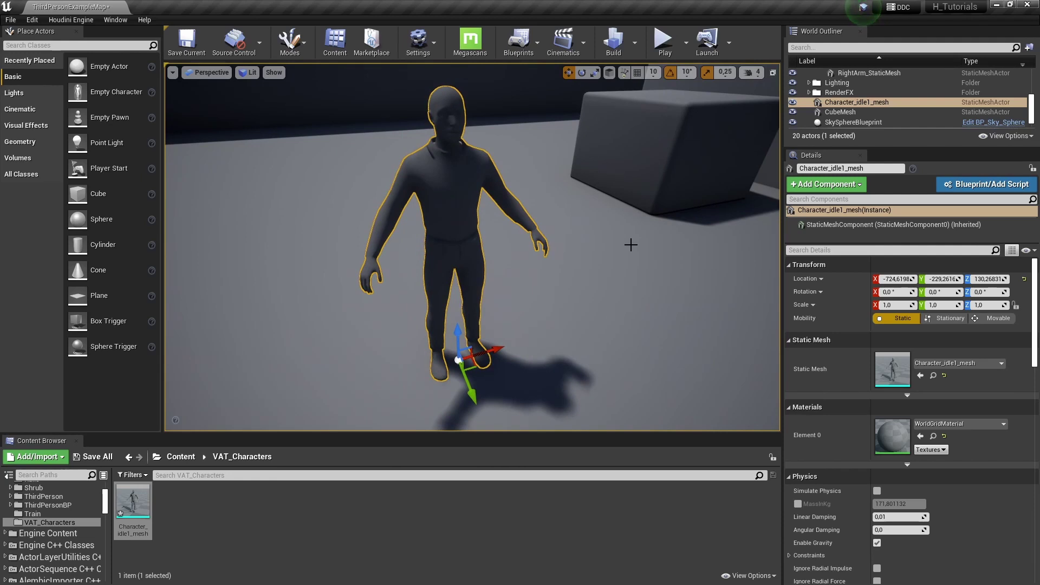
Import all six idle1 and idle2 col, pos and rot EXR textures from the exported tex folder into VAT_Characters
key("alt+Tab")
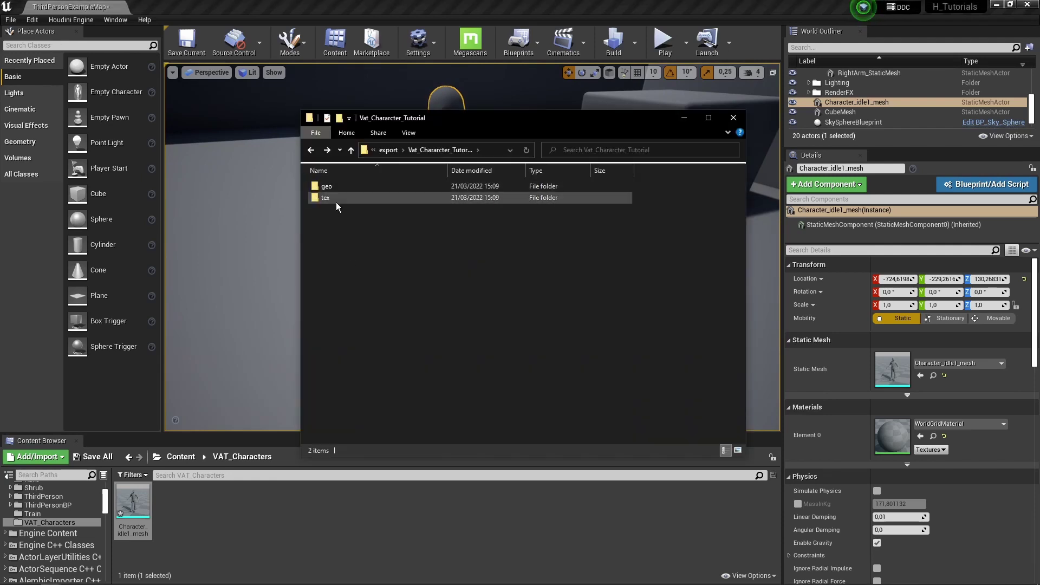
double_click(336, 201)
left_click_drag(398, 324, 372, 184)
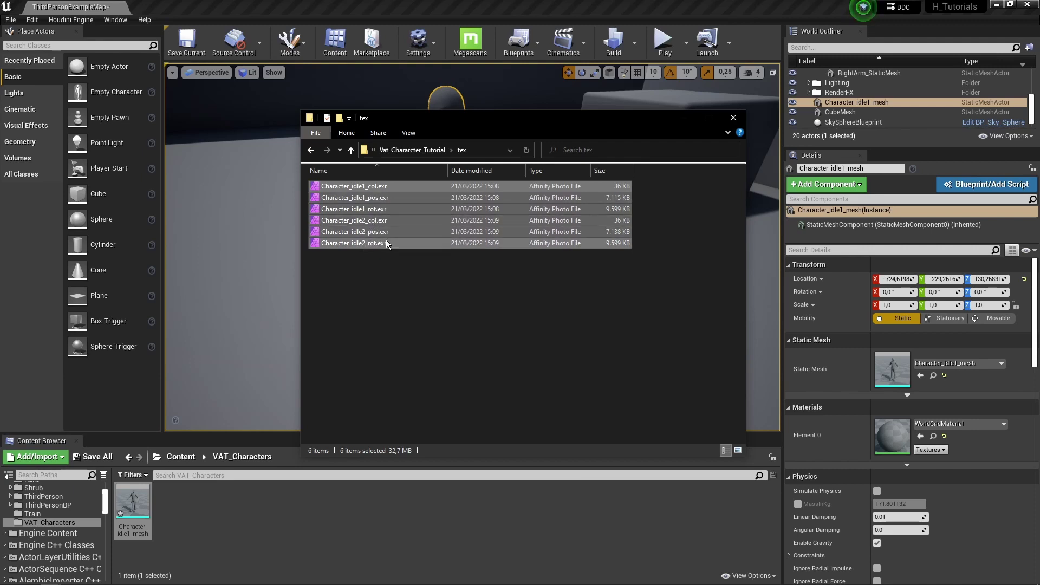
left_click_drag(381, 209, 255, 527)
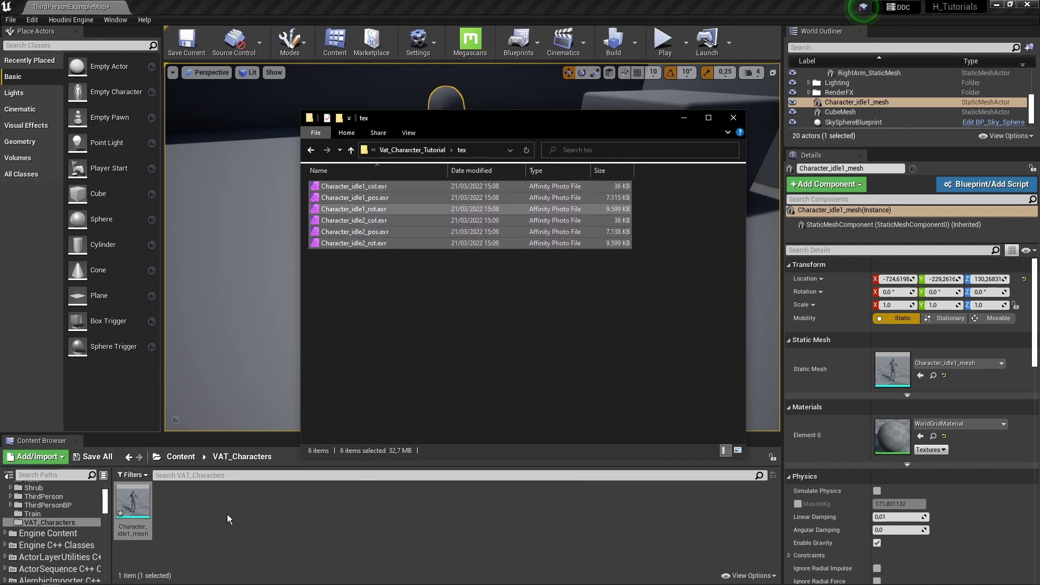
left_click(416, 523)
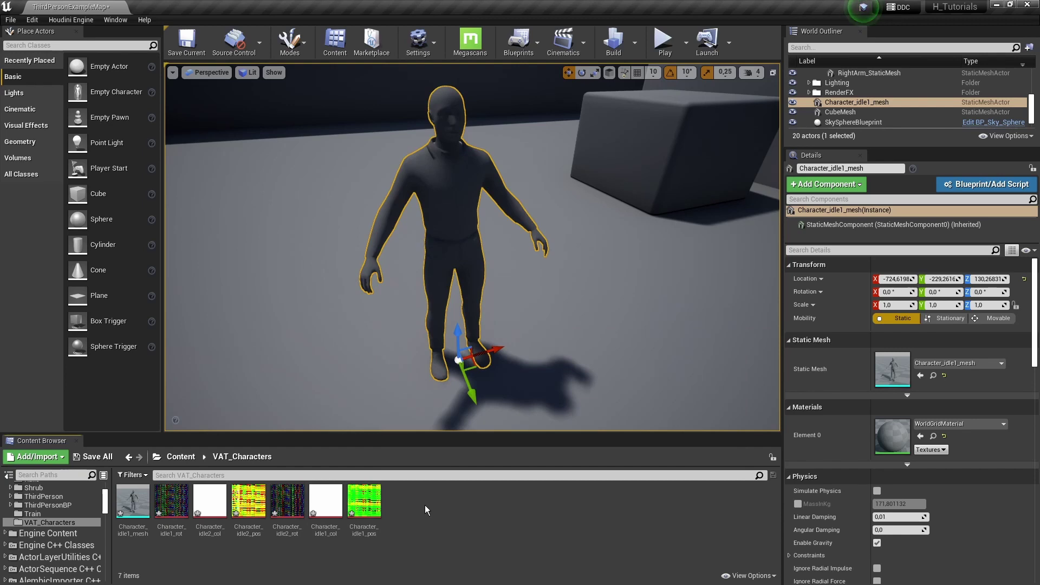
Run the Side FX Set VAT HDR Textures scripted action on all six imported textures
left_click(364, 502)
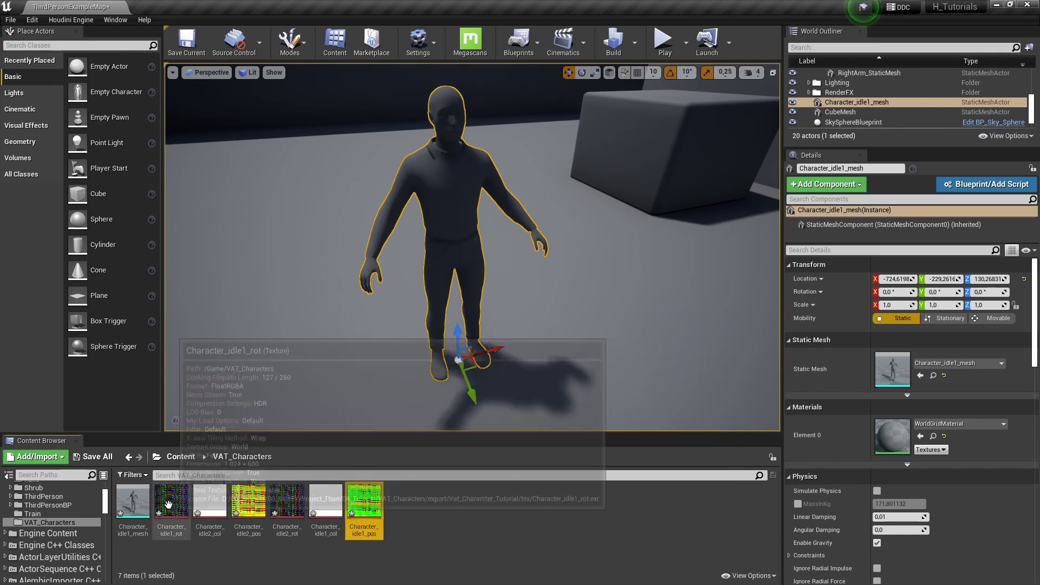
left_click(168, 505, "shift")
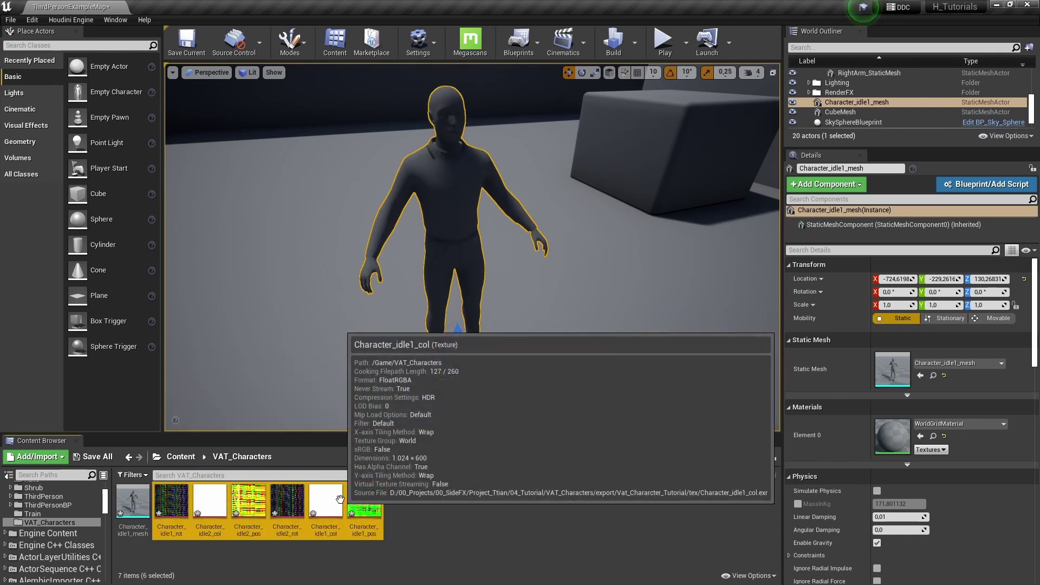
right_click(340, 499)
mouse_move(417, 356)
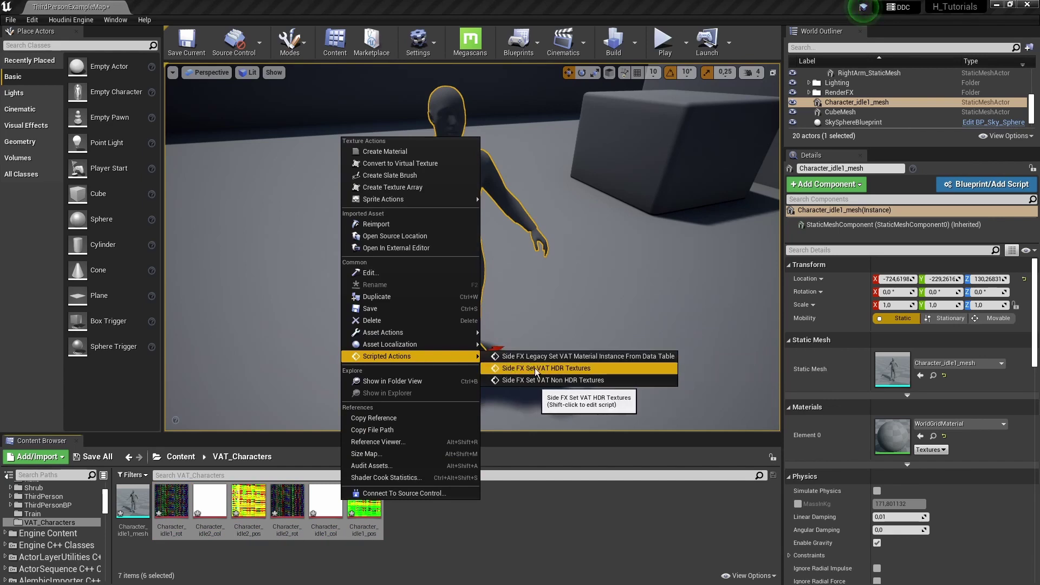
left_click(558, 368)
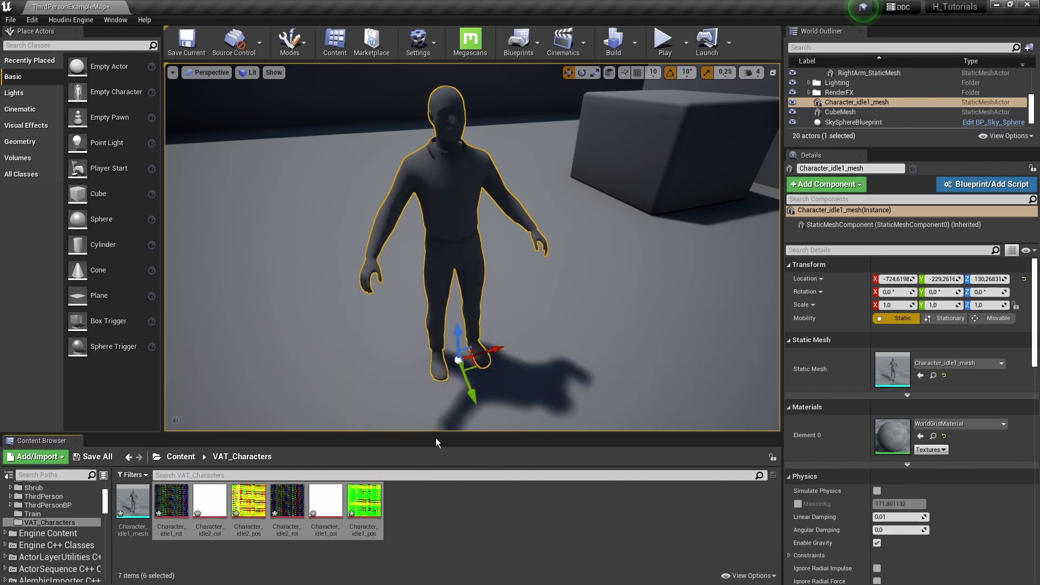
Save all modified assets together with the level
left_click(398, 506)
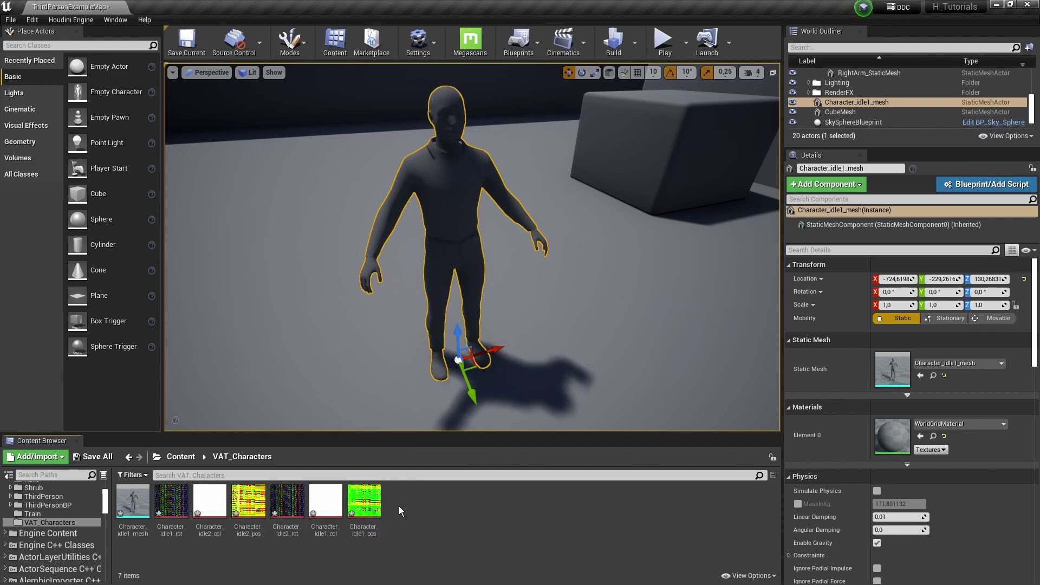
left_click(84, 458)
left_click(612, 397)
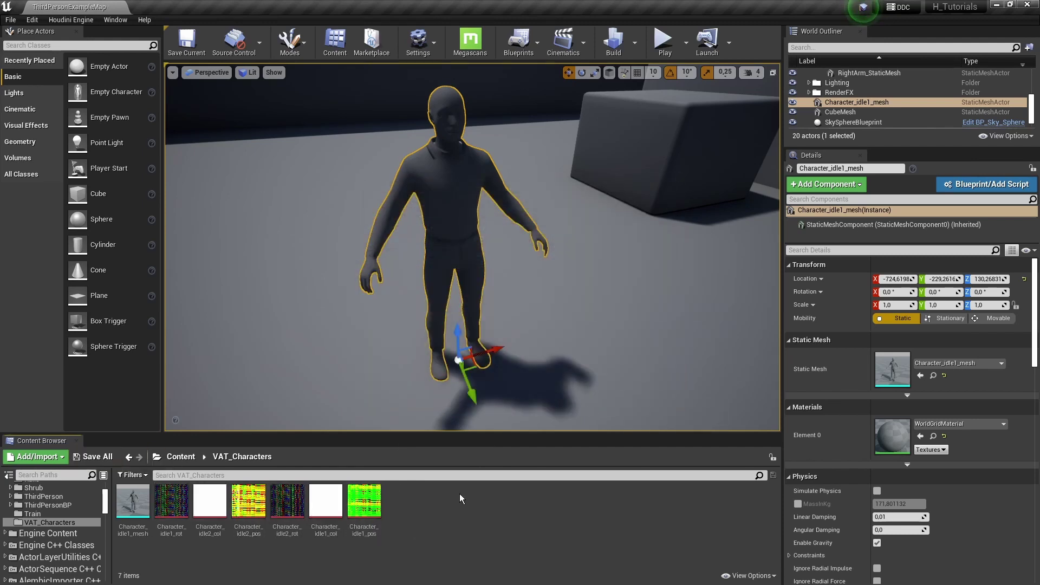
Open the Character_idle1_pos texture and examine its compression, sRGB, mip generation and texture group settings
double_click(364, 501)
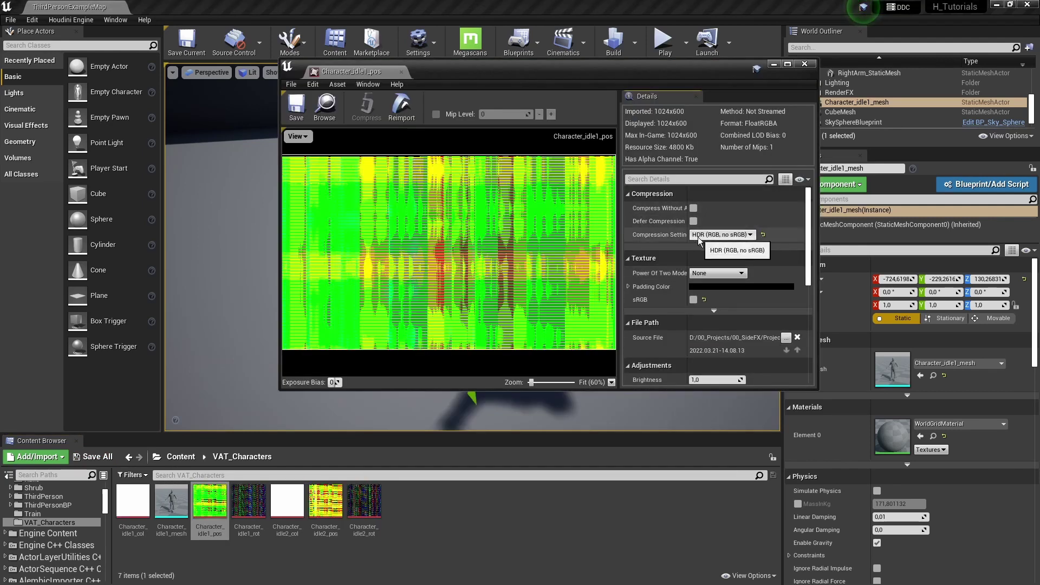
scroll(699, 241, "down", 10)
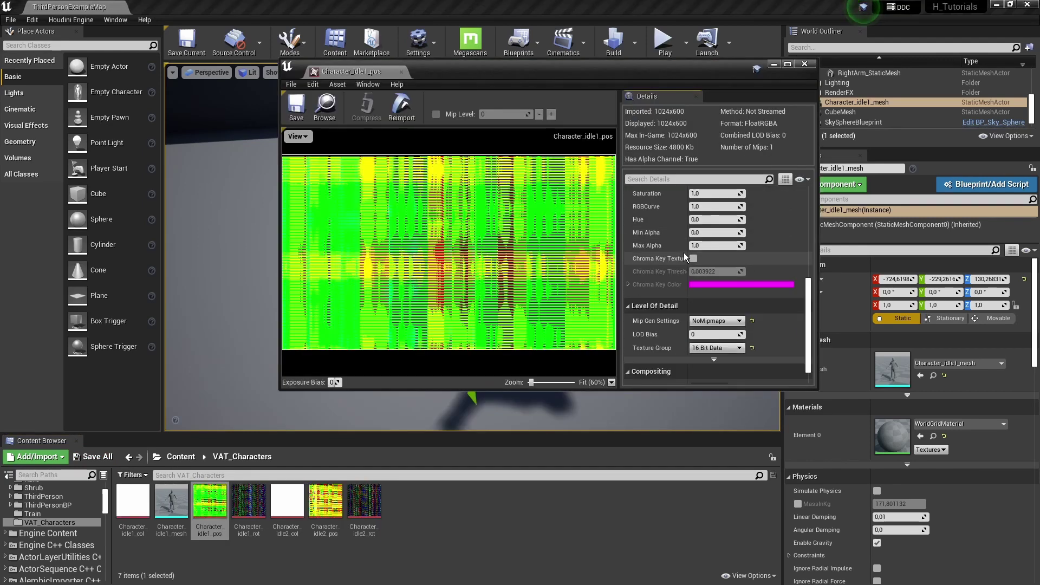
scroll(699, 286, "up", 7)
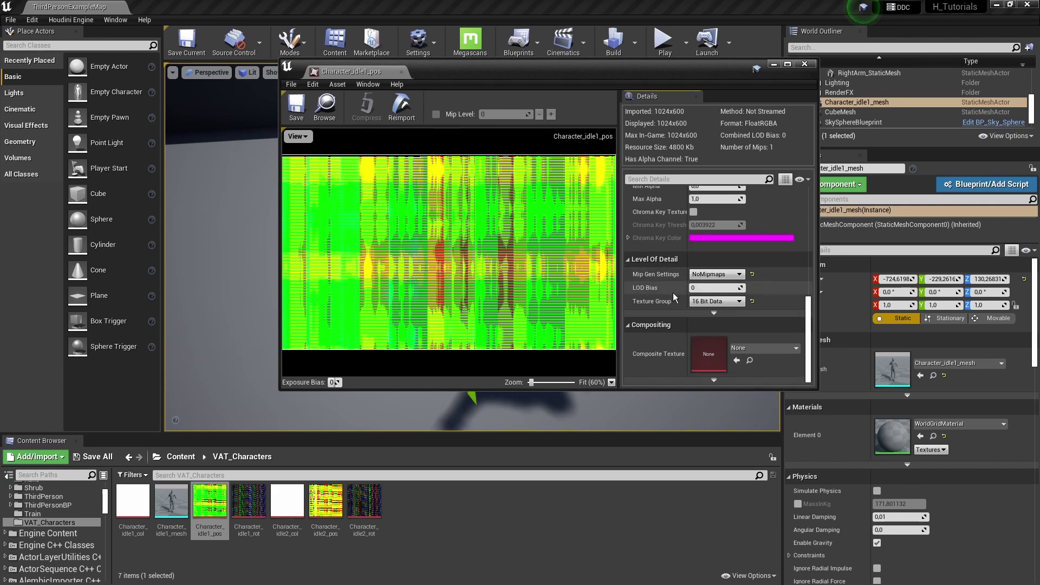
Check the filter setting of the Character_idle1_pos texture and close its editor
left_click(715, 230)
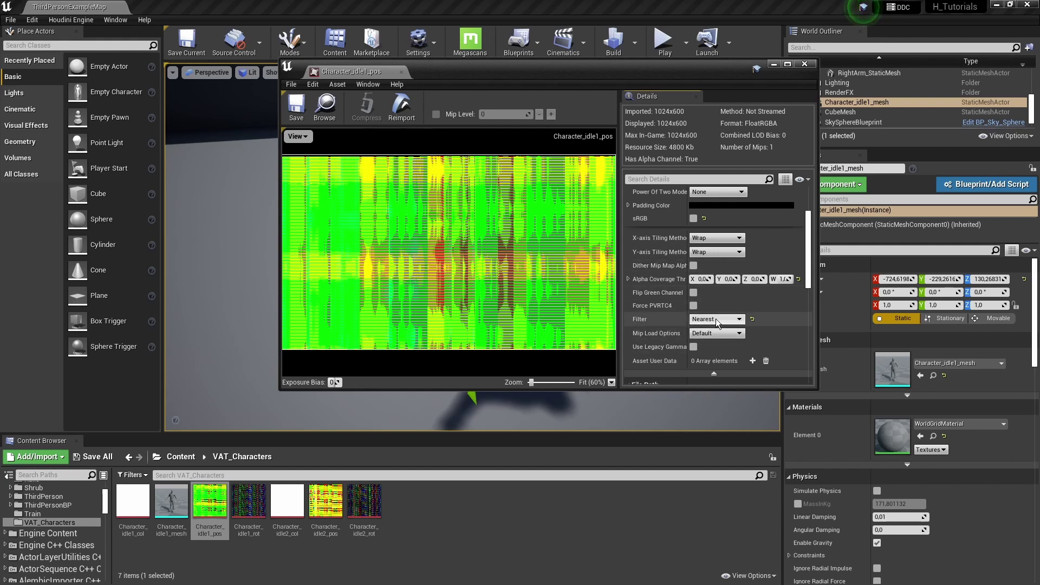
left_click(805, 64)
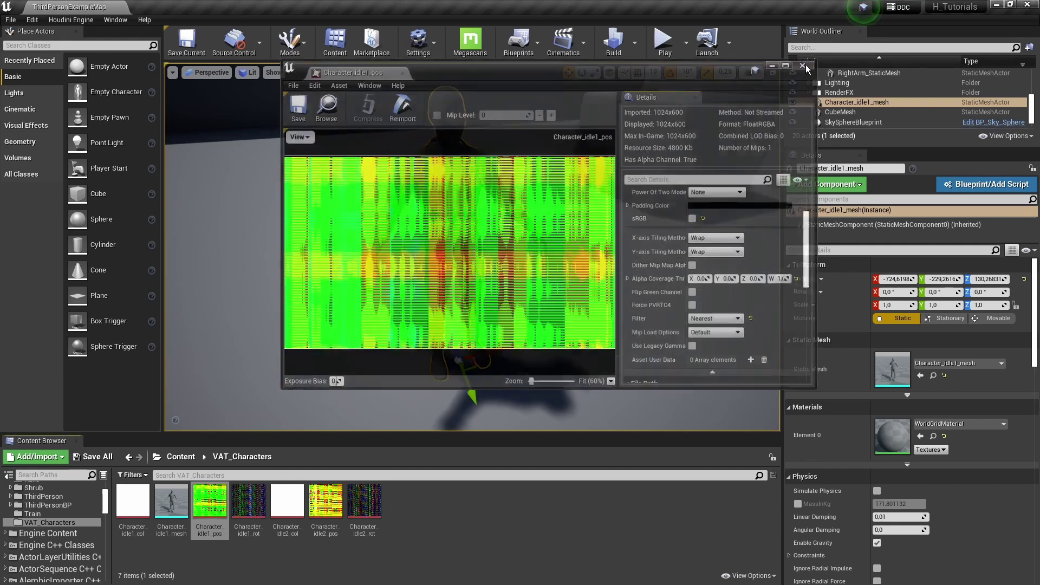
left_click(523, 516)
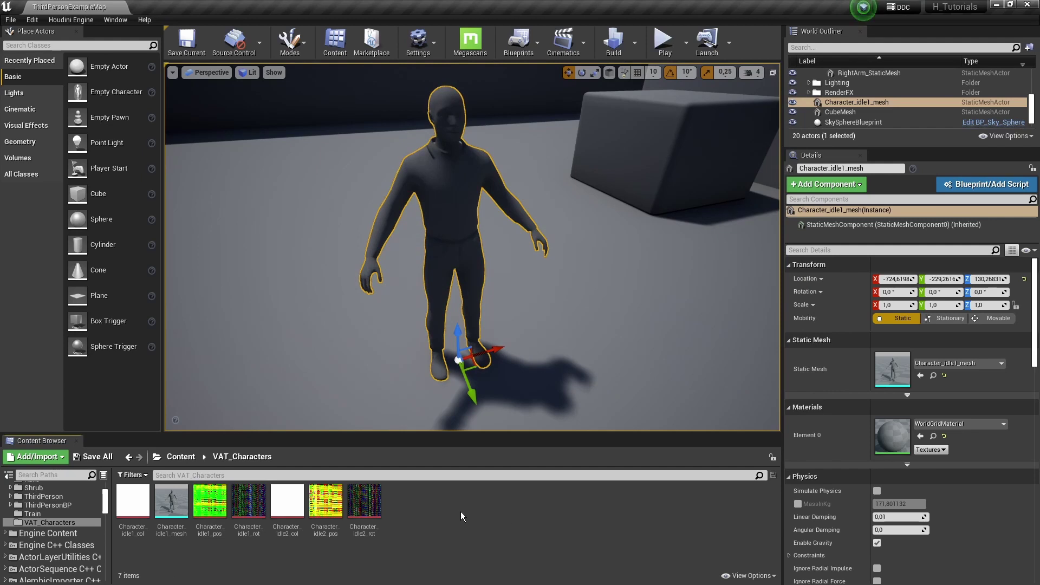
Create a new material named M_VAT_Character in the VAT_Characters folder
right_click(447, 508)
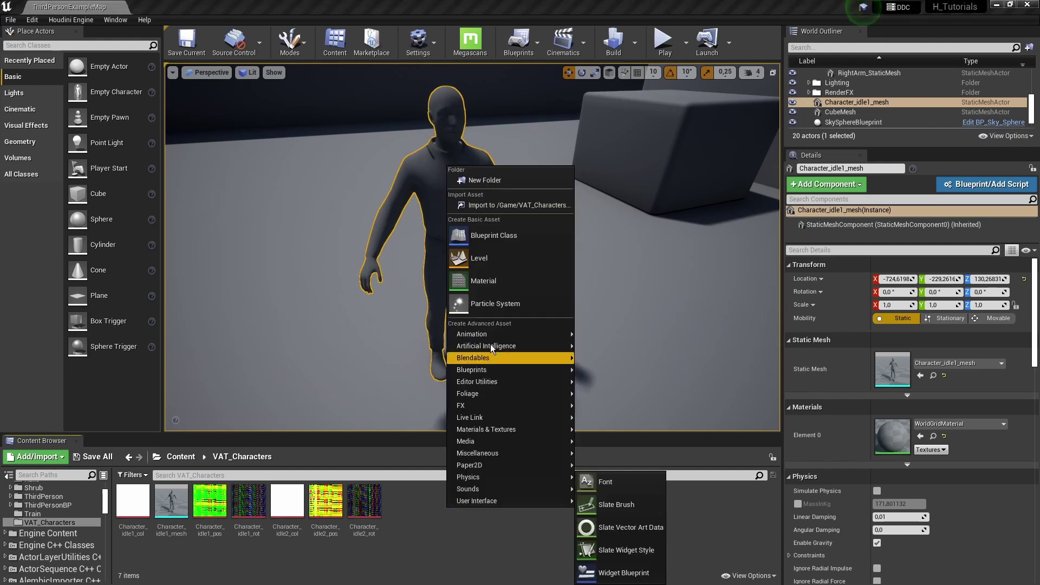
left_click(493, 285)
type("M")
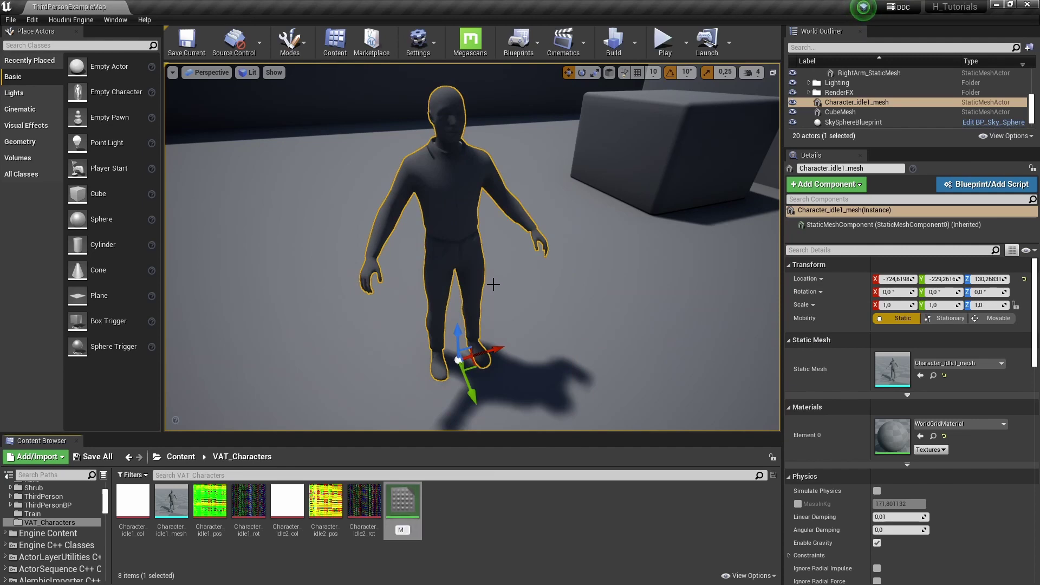
type("_VAT_Character")
key("Return")
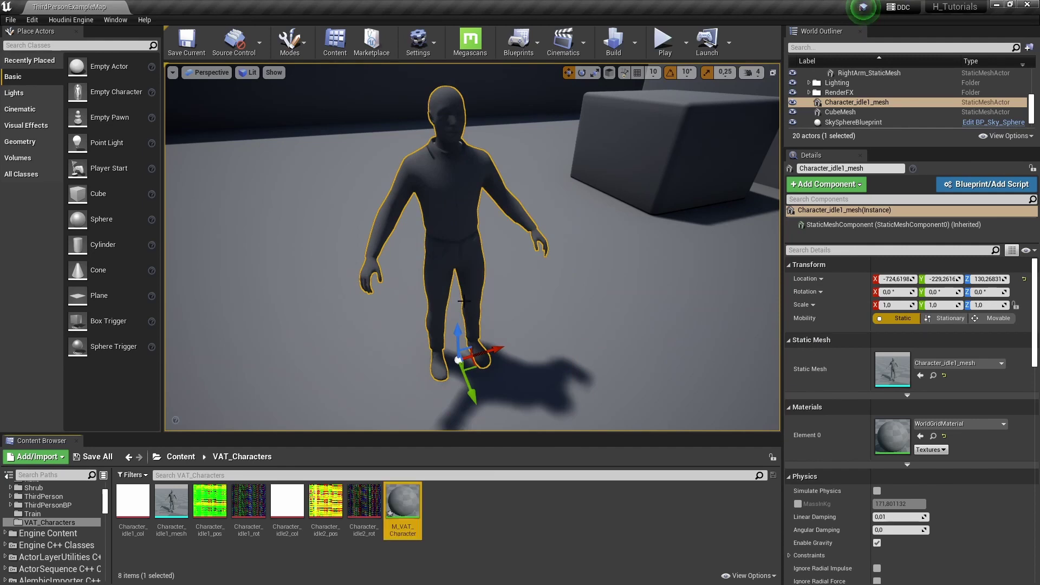
Open the M_VAT_Character material in a maximized editor and add an MF_VAT_SoftBodyDeformation function node to its graph
double_click(403, 502)
left_click(787, 65)
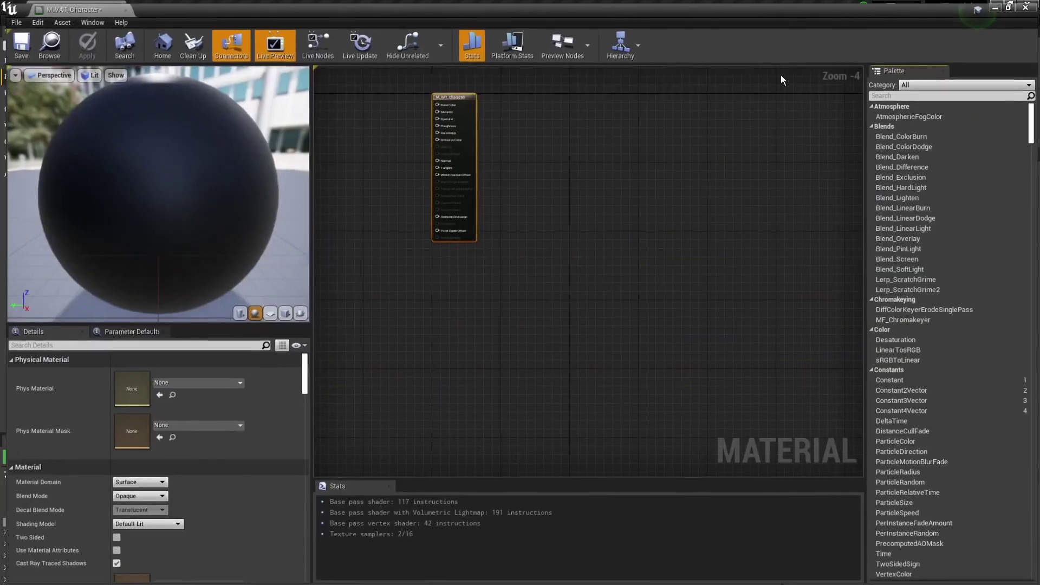
scroll(687, 244, "up", 3)
right_click(439, 229)
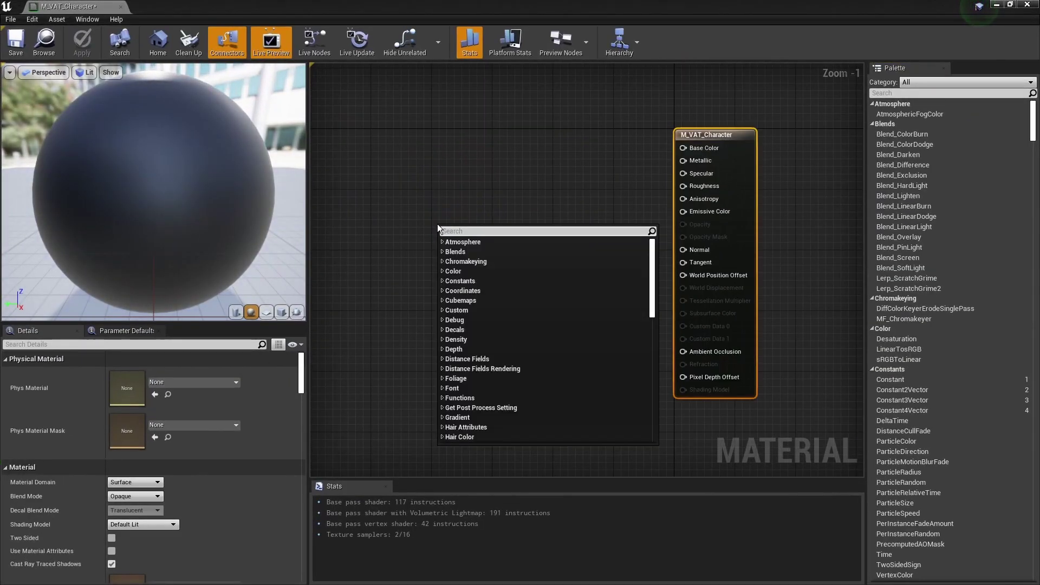
type("vat")
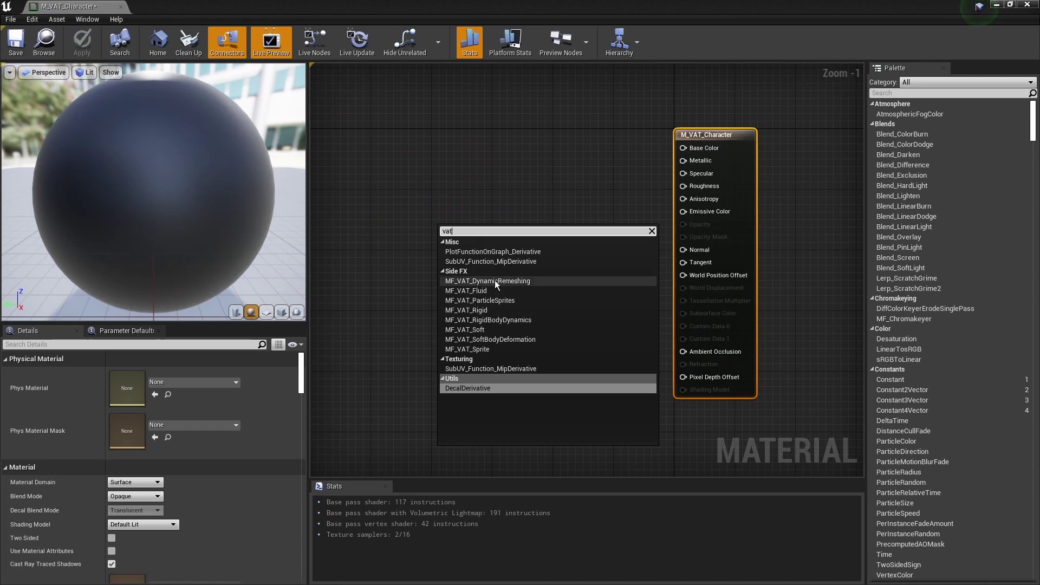
left_click(496, 339)
Arrange the MF_VAT_SoftBodyDeformation node and the material output side by side, with a clear gap for wiring
right_click_drag(570, 171, 764, 186)
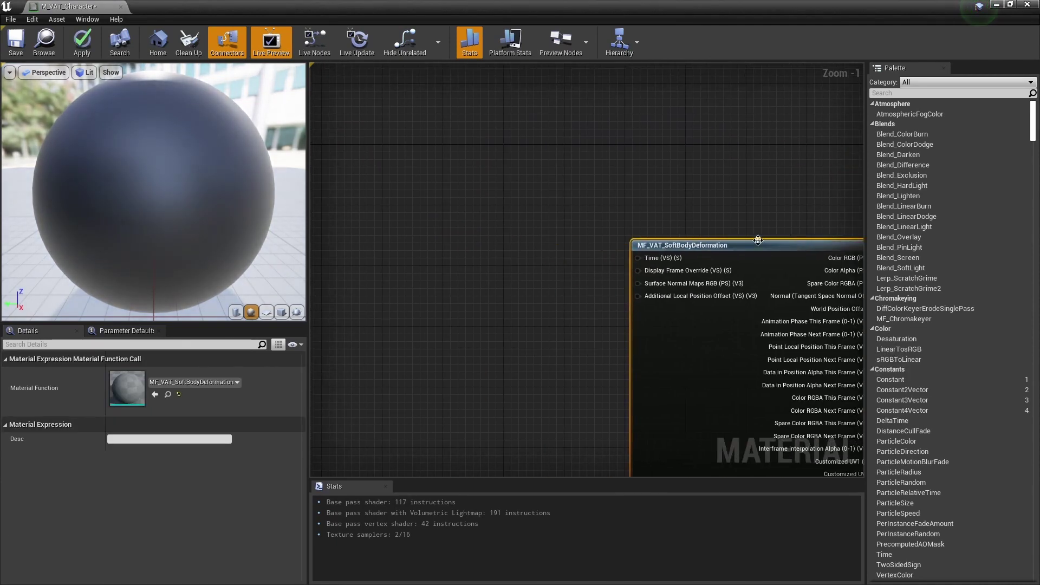
left_click_drag(759, 245, 437, 169)
scroll(470, 142, "down", 1)
right_click_drag(508, 139, 585, 146)
left_click_drag(589, 169, 667, 156)
right_click_drag(660, 133, 583, 170)
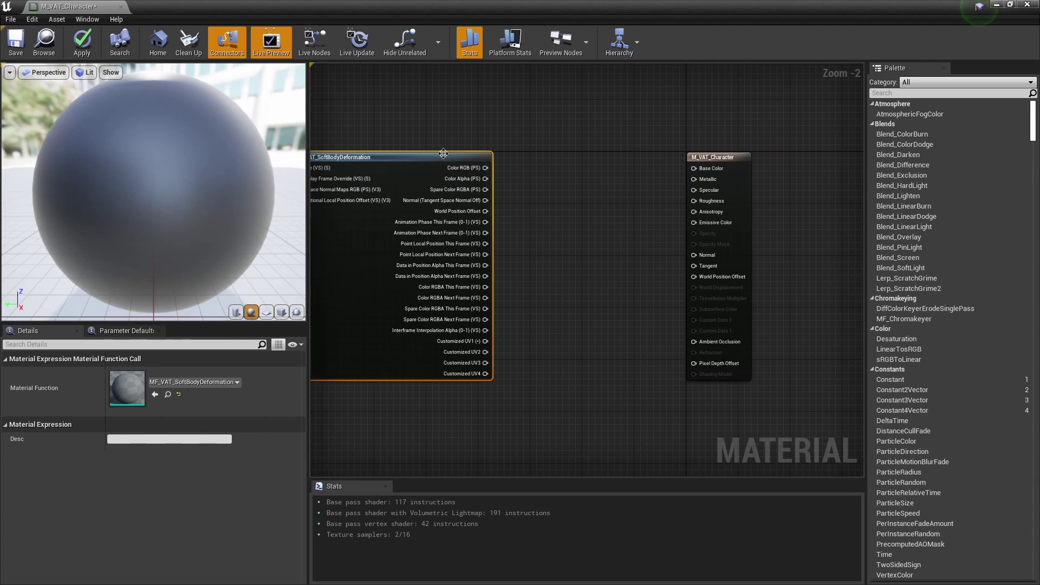
left_click_drag(443, 154, 488, 160)
right_click_drag(645, 136, 619, 129)
left_click_drag(689, 147, 696, 147)
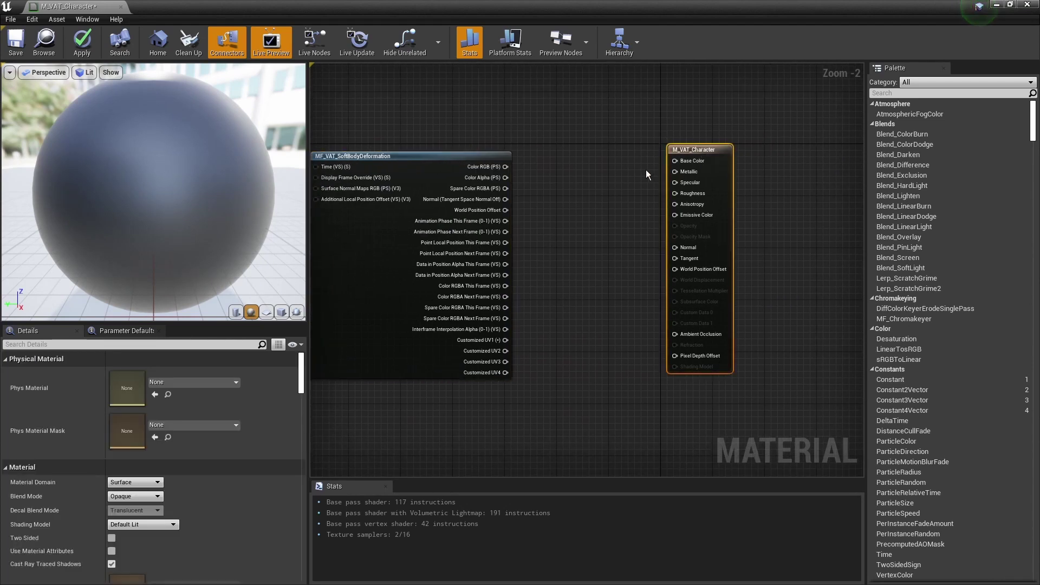
Add a Constant3Vector node with a grey colour of about 0.385 per channel and connect it to Base Color
scroll(646, 170, "up", 1)
left_click(658, 164)
right_click_drag(599, 151, 598, 214)
left_click(555, 149)
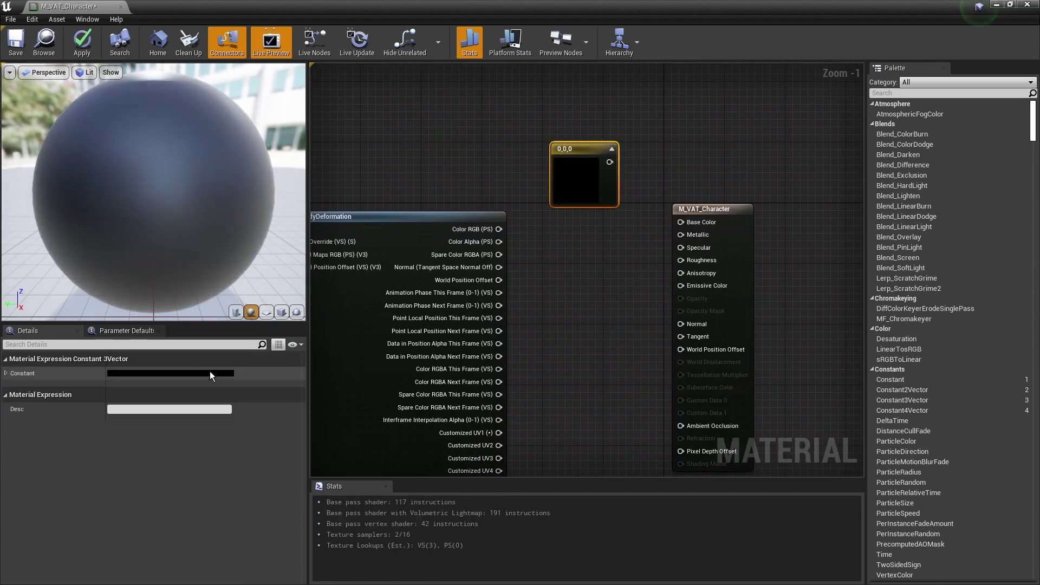
left_click(209, 374)
left_click(372, 398)
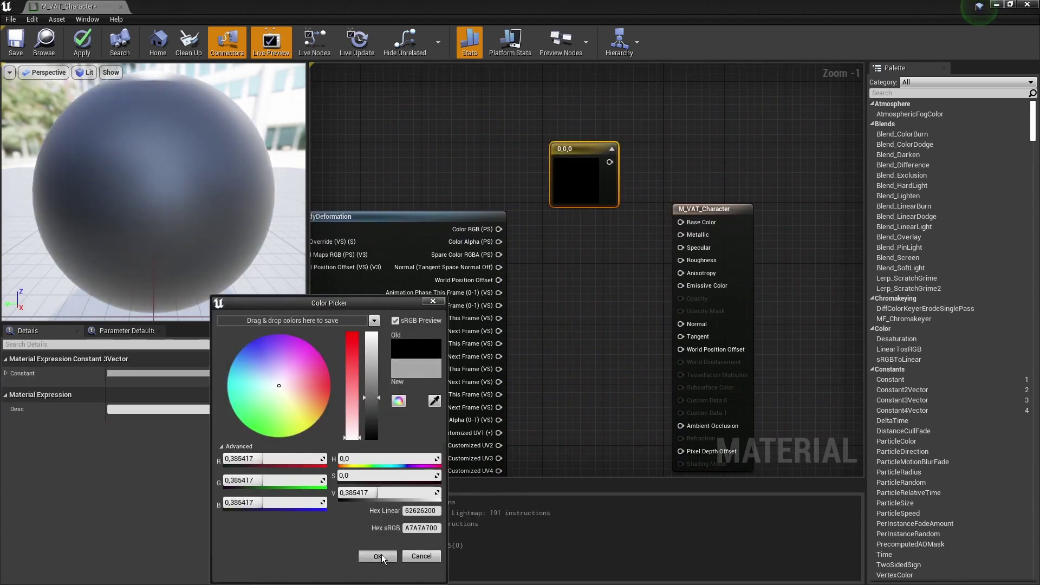
left_click(378, 557)
left_click_drag(621, 162, 681, 223)
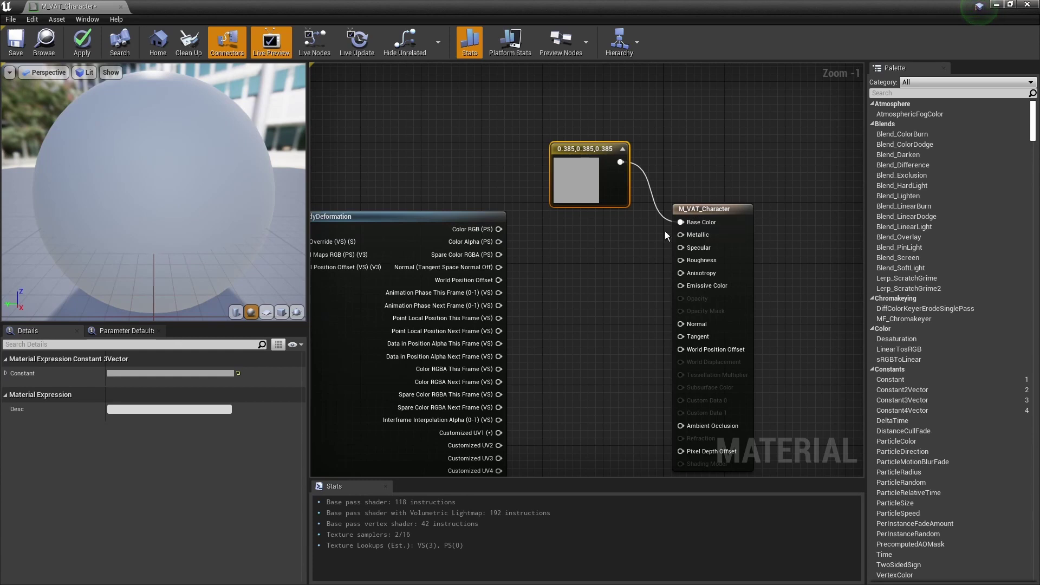
left_click(627, 314)
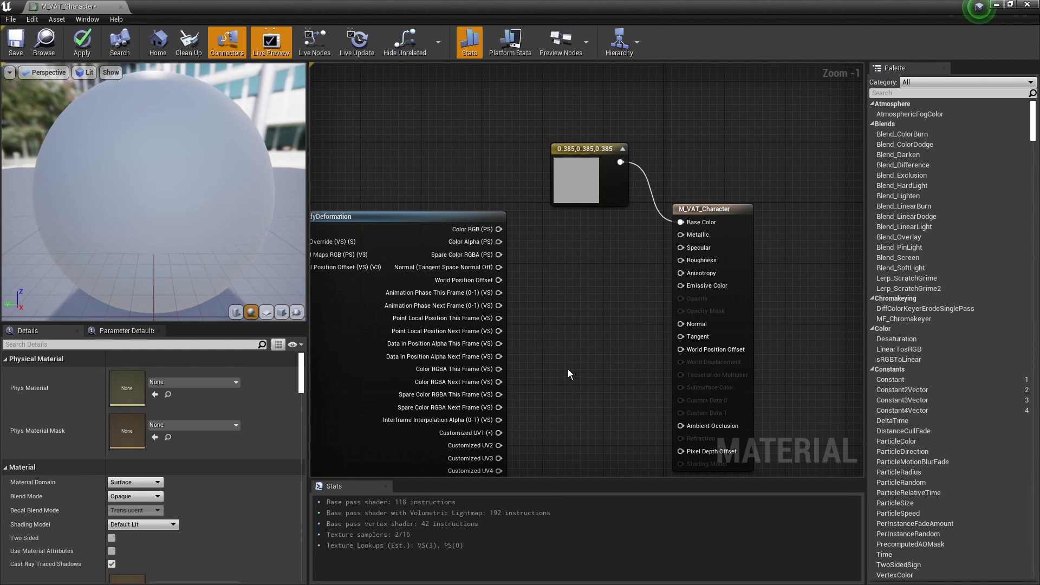
Connect the soft body function's World Position Offset output to the material's World Position Offset input
right_click_drag(568, 369, 574, 304)
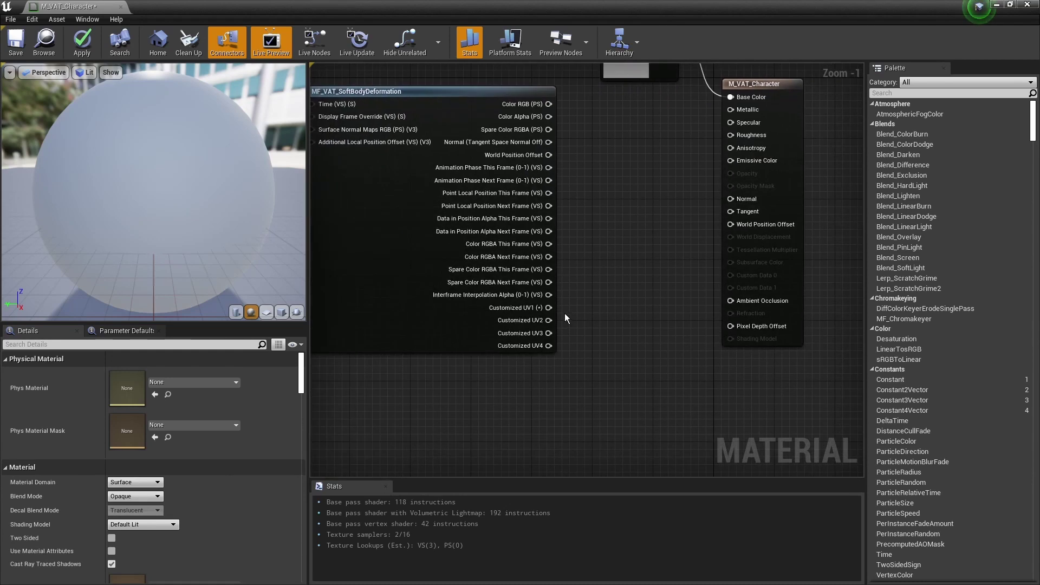
left_click_drag(548, 156, 730, 225)
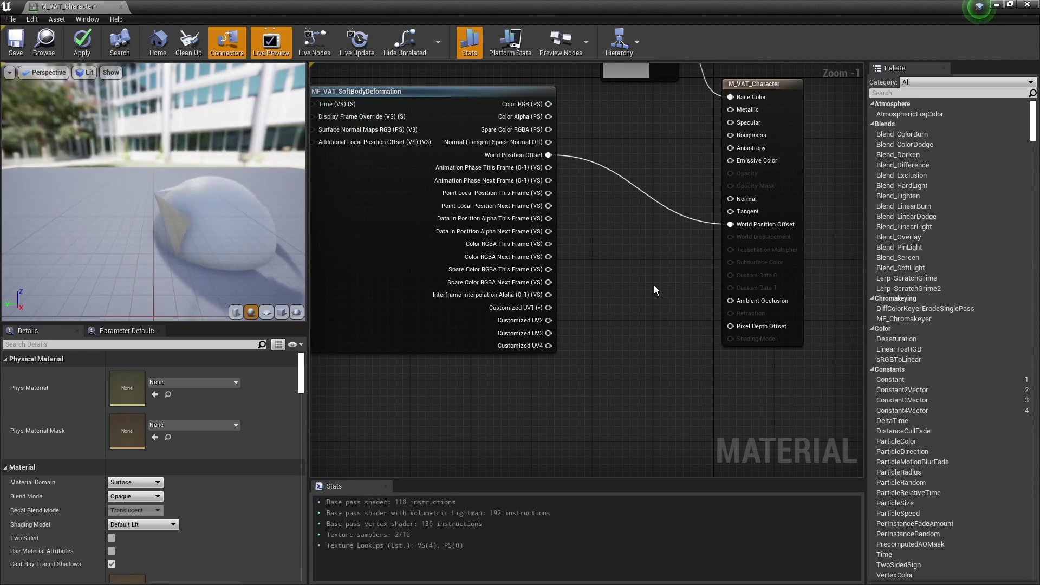
right_click_drag(648, 297, 580, 322)
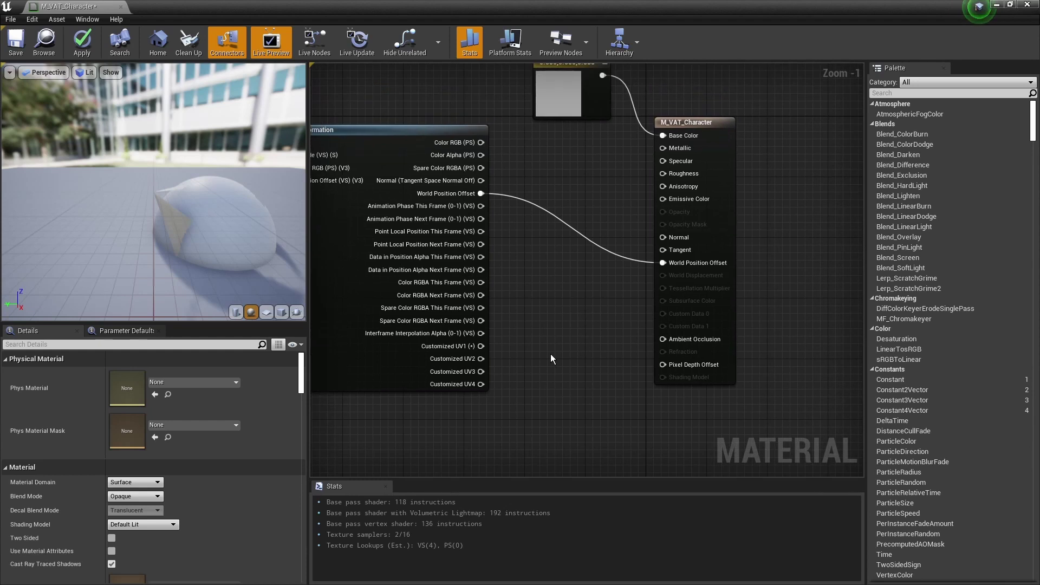
Set the material's Num Customized UVs to 5
right_click_drag(551, 353, 551, 289)
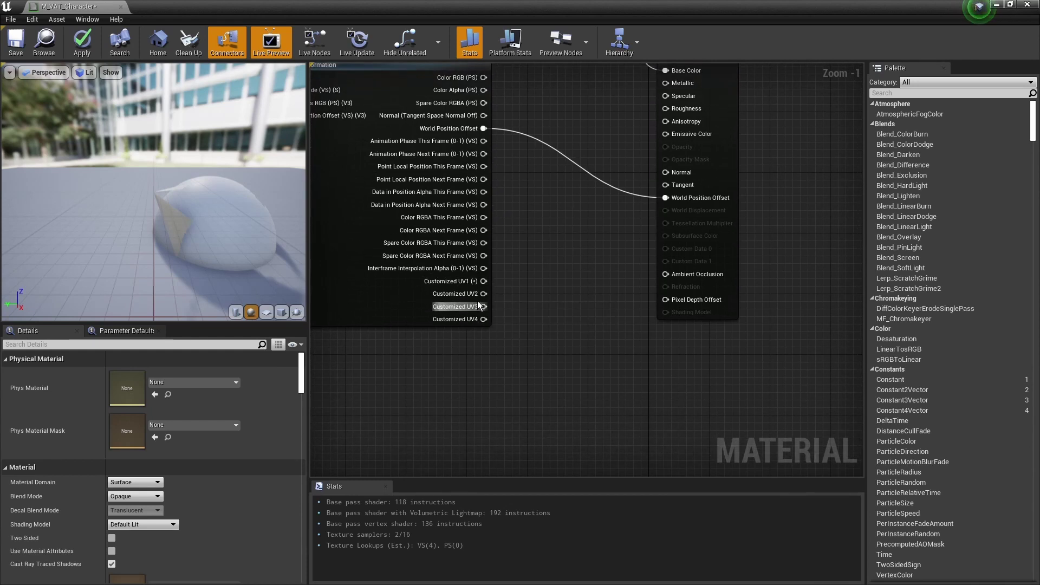
left_click(680, 284)
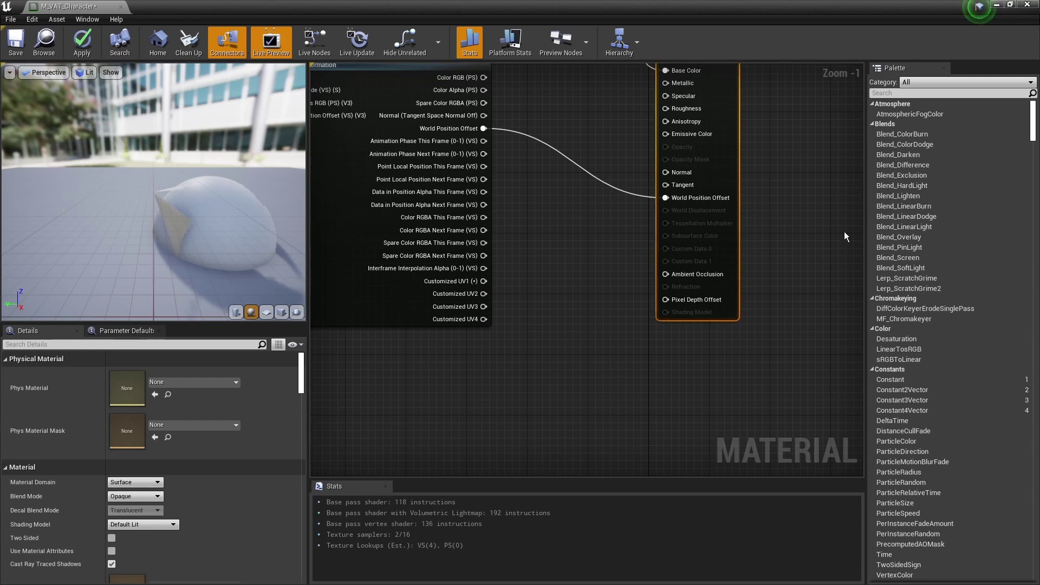
scroll(129, 482, "down", 6)
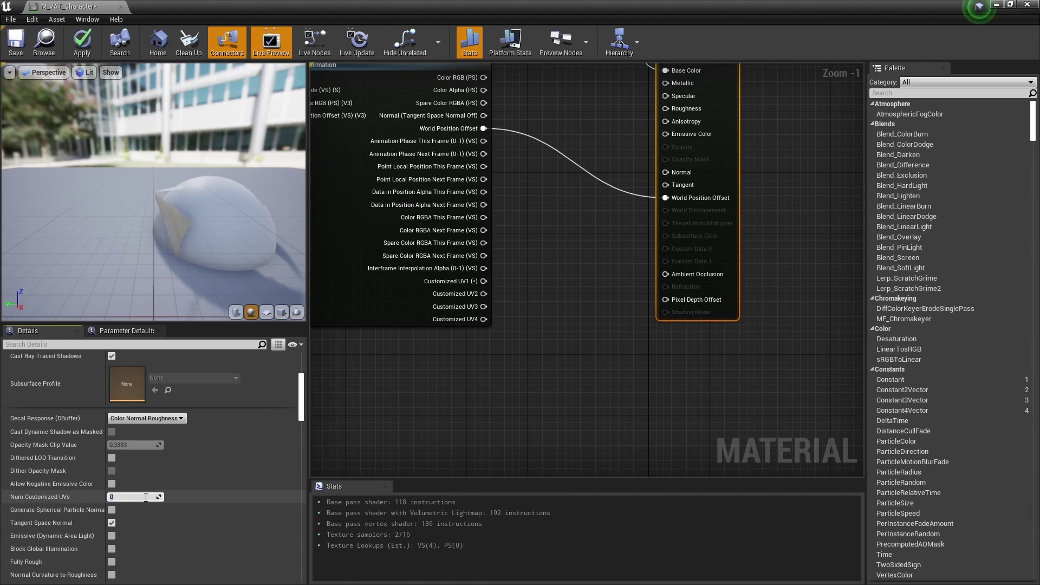
type("5")
key("Return")
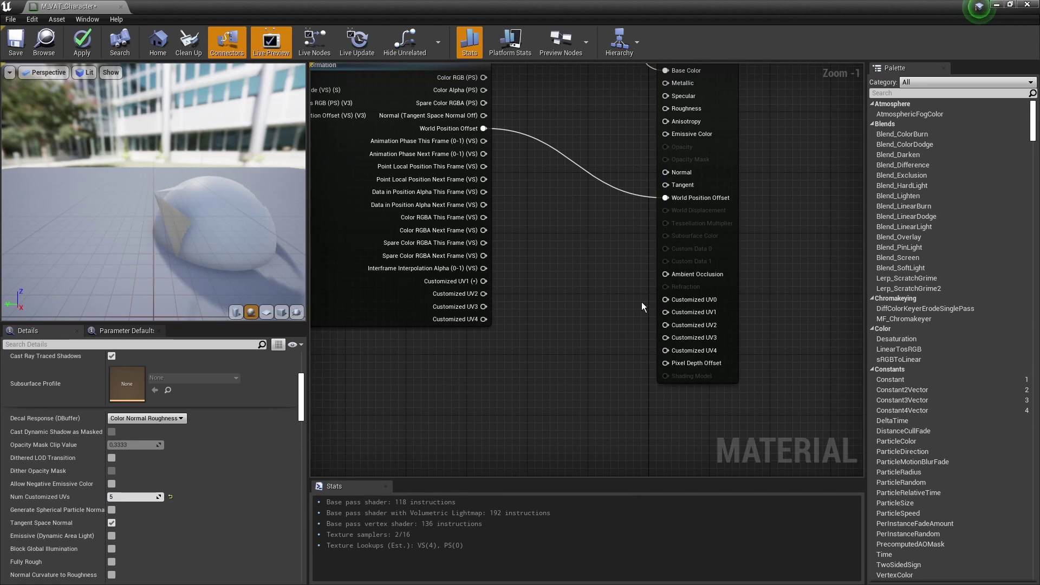
Connect the function's Customized UV1 to UV4 outputs to the matching material inputs and move the function node lower
left_click_drag(483, 282, 662, 340)
left_click_drag(666, 351, 484, 320)
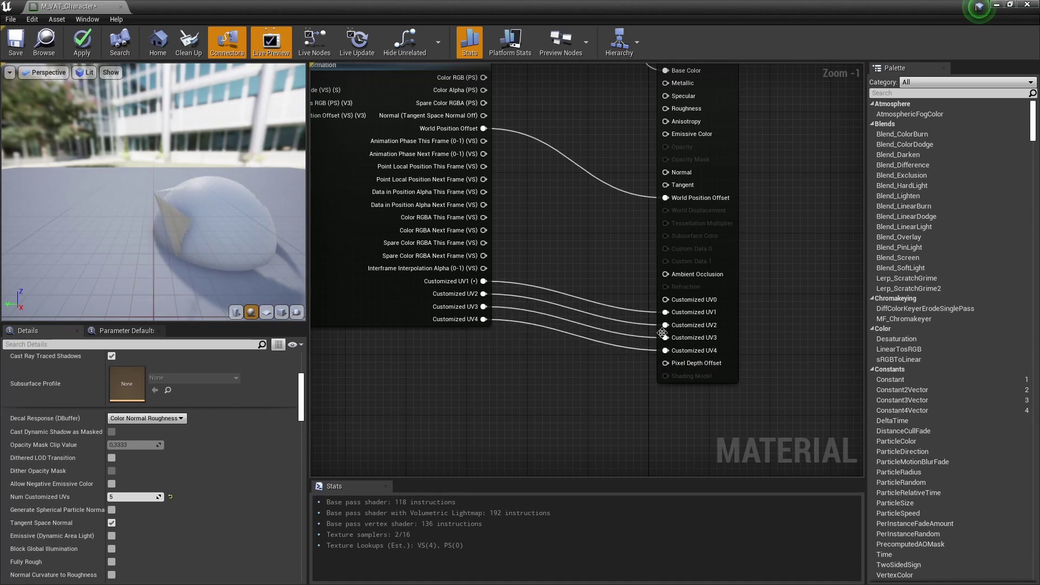
scroll(639, 373, "down", 2)
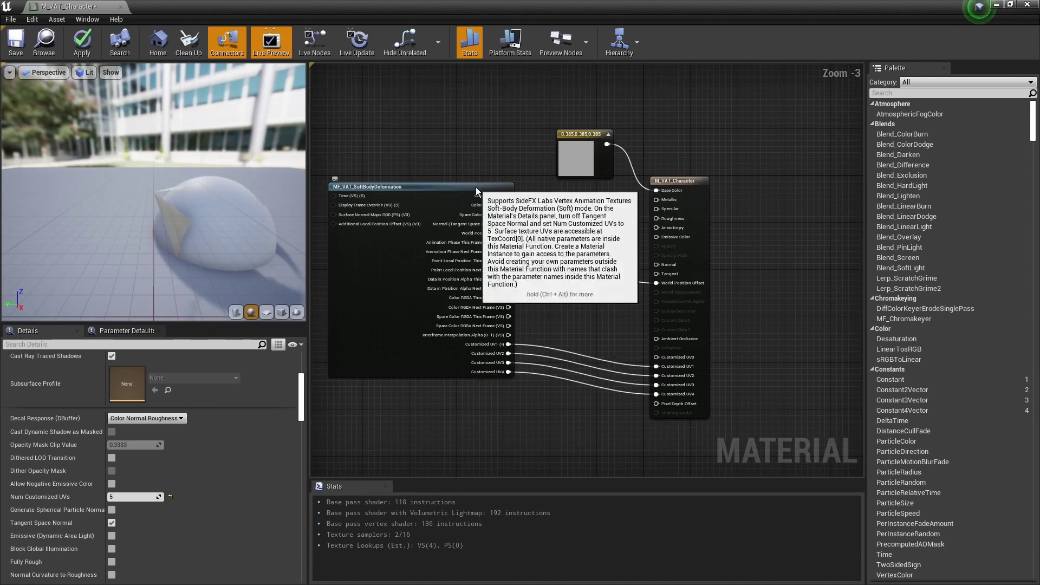
left_click_drag(476, 186, 489, 251)
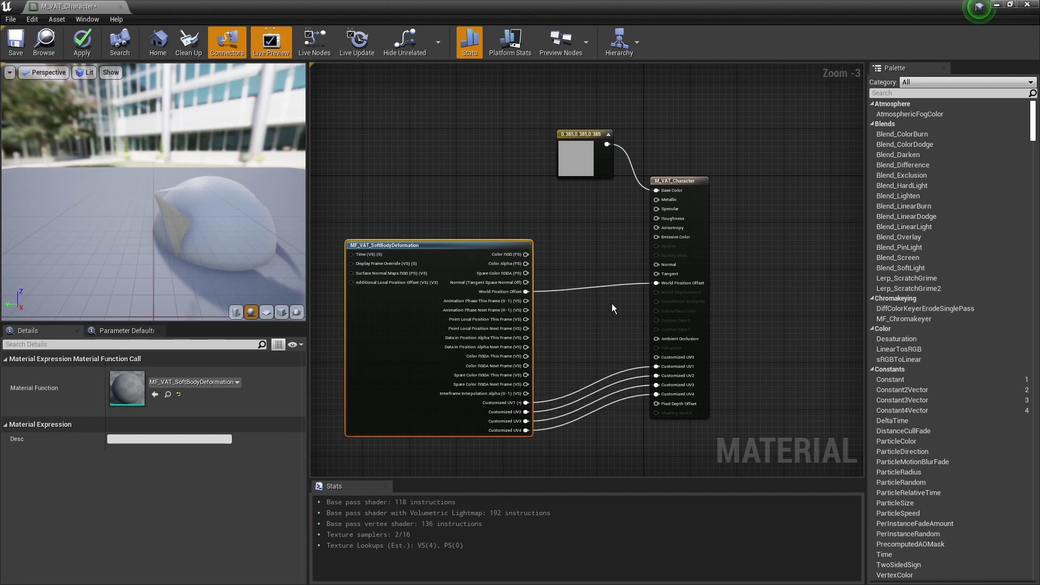
Connect the soft body function's Normal (Tangent Space Normal Off) output to the material's Normal input
scroll(555, 324, "up", 3)
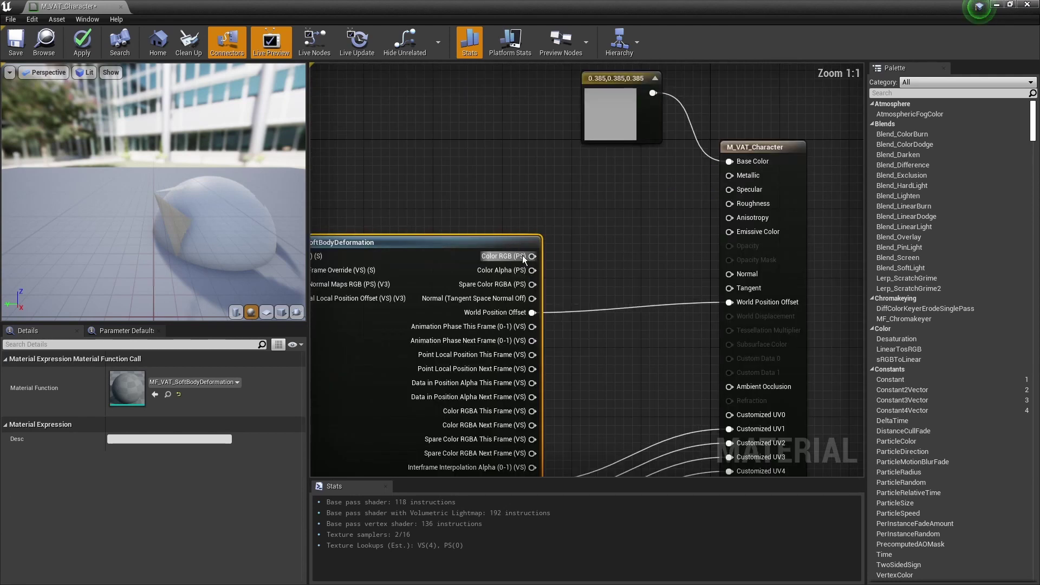
left_click_drag(532, 255, 564, 194)
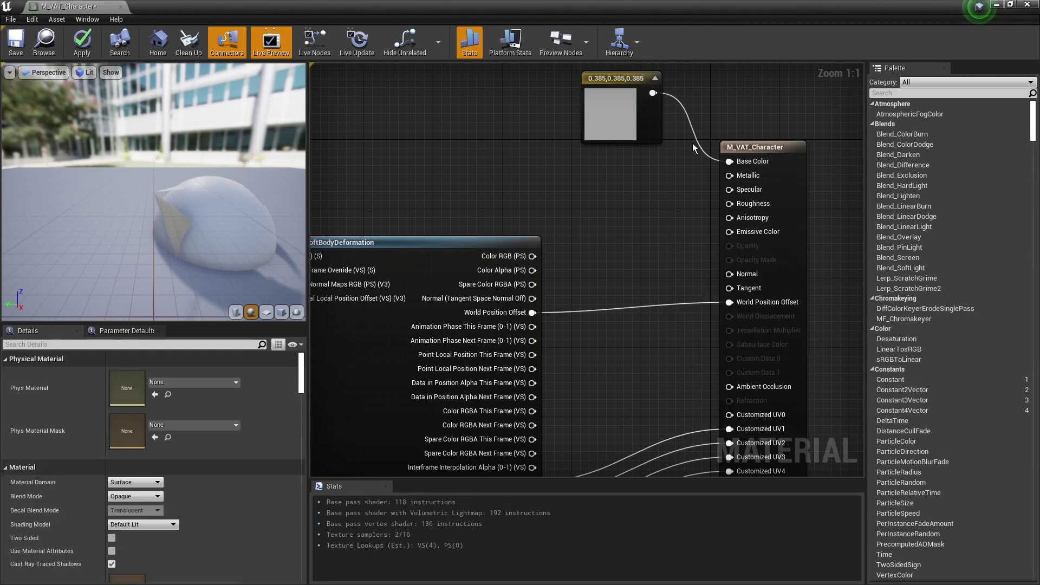
right_click_drag(580, 234, 590, 227)
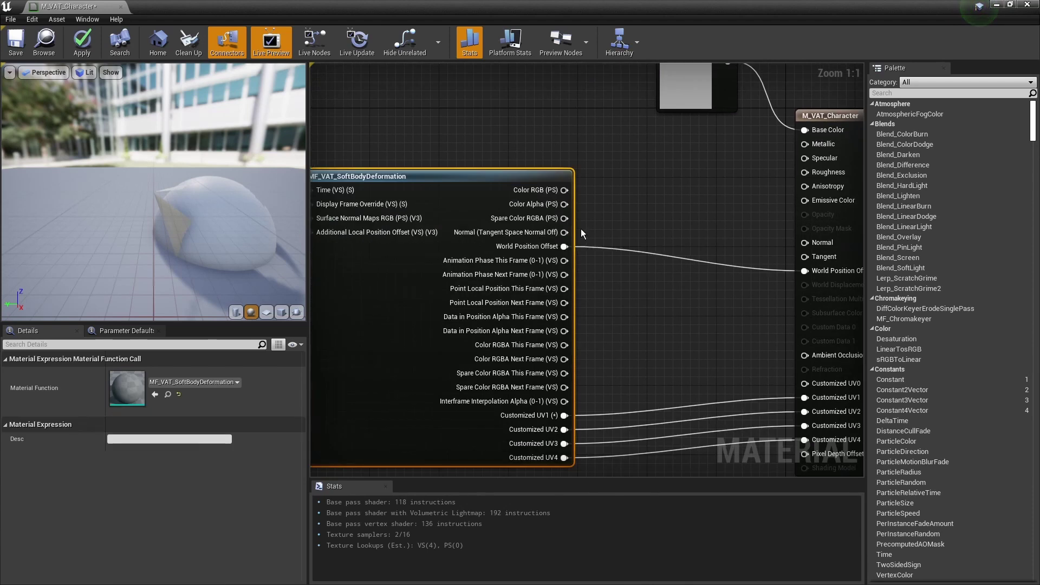
left_click_drag(564, 232, 811, 245)
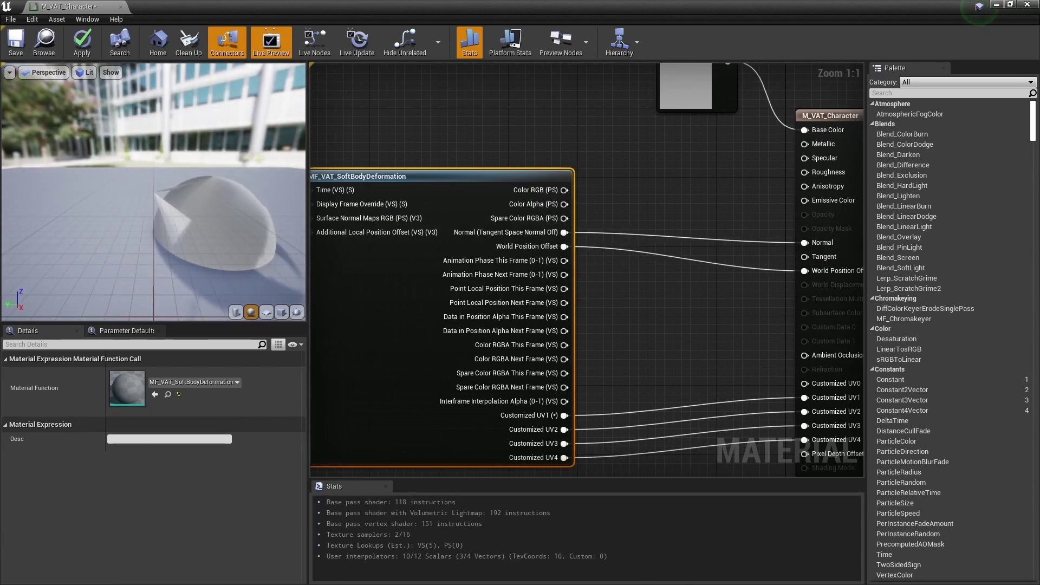
Find the Tangent Space Normal option in the M_VAT_Character material properties and disable it
right_click_drag(781, 192, 686, 186)
left_click_drag(686, 186, 794, 191)
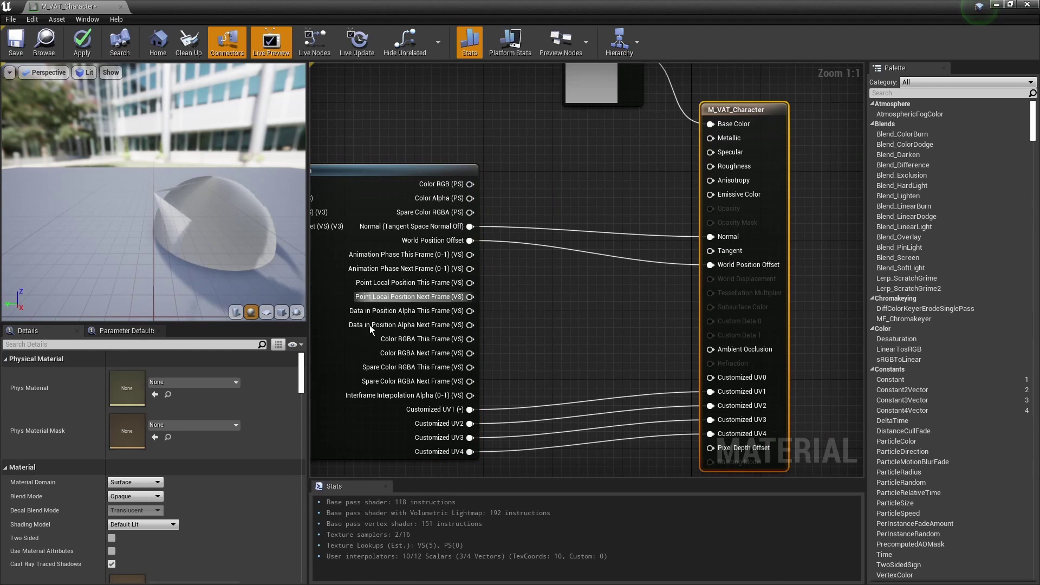
left_click(129, 344)
type("ran")
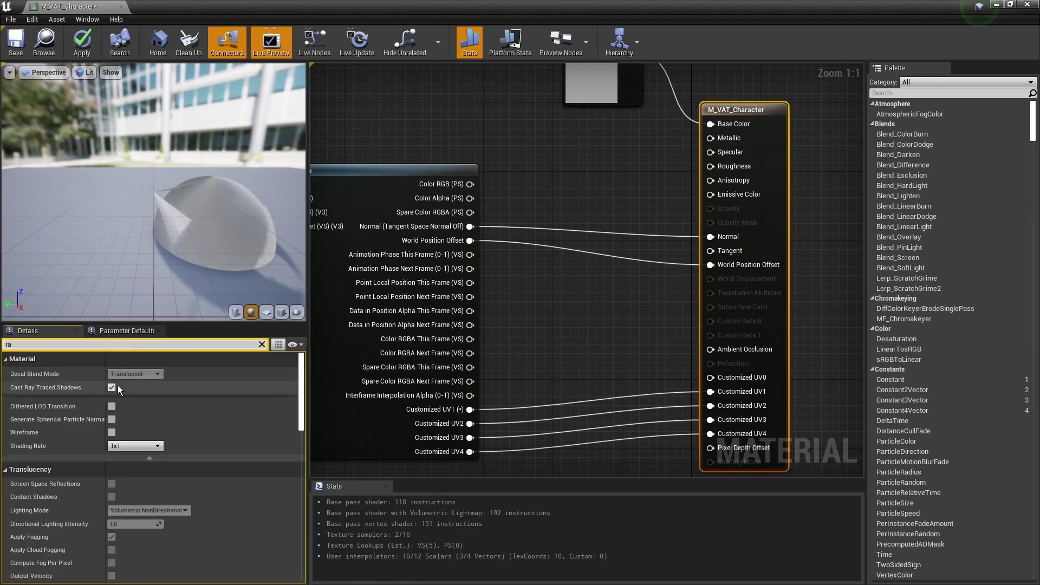
key("BackSpace")
key("BackSpace")
key("BackSpace")
type("tang")
left_click(111, 379)
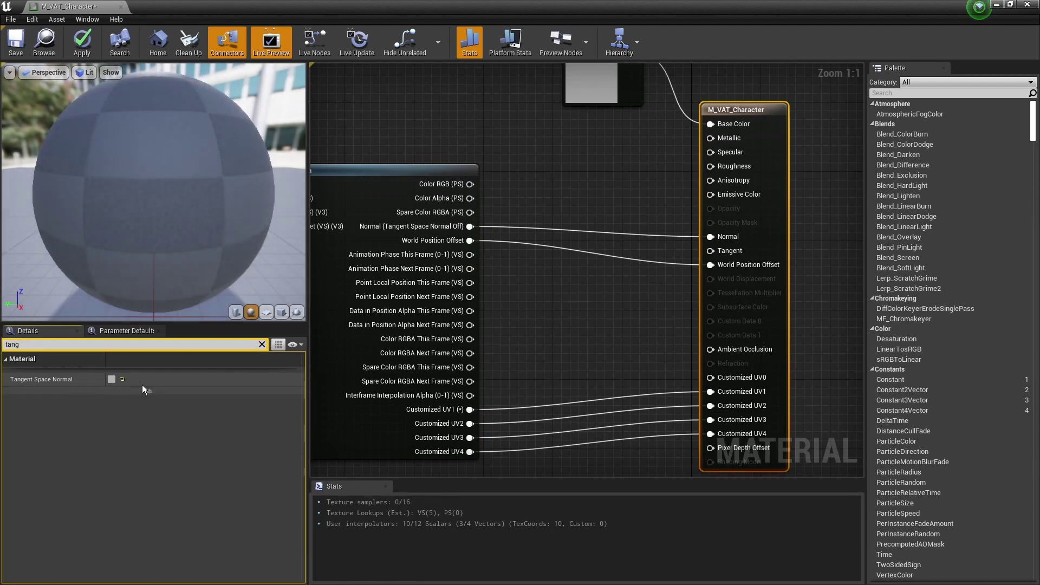
Save the M_VAT_Character material
left_click(597, 297)
left_click(15, 42)
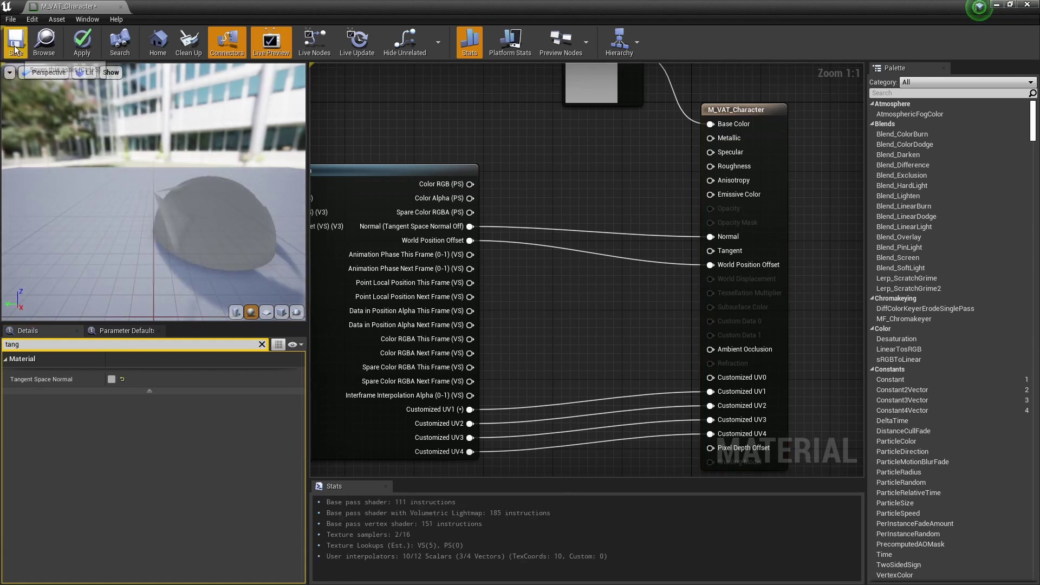
scroll(533, 228, "down", 3)
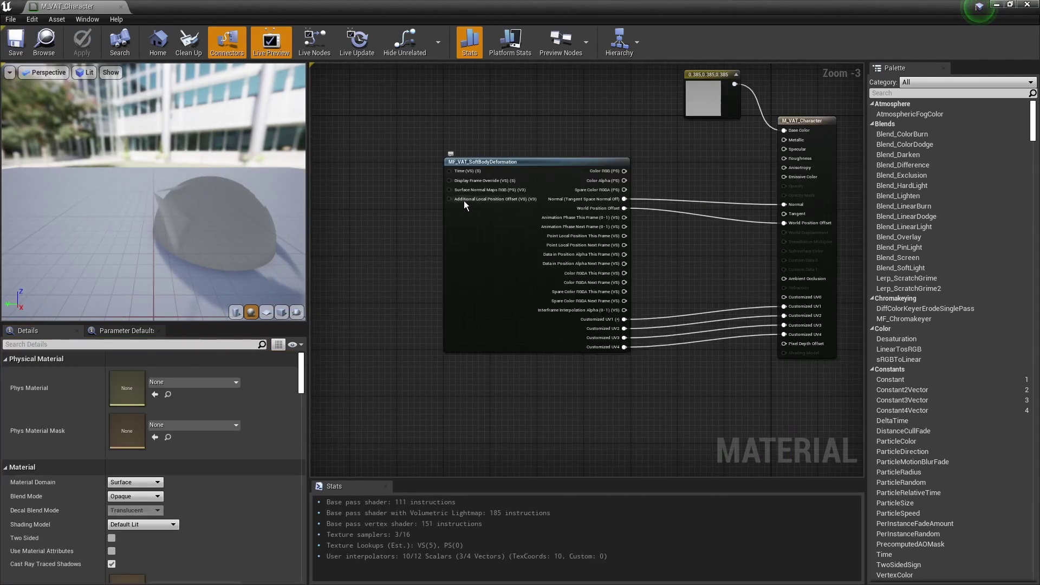
Create a material instance of M_VAT_Character in the VAT_Characters folder and name it MI_VAT_Idle1
left_click(1000, 7)
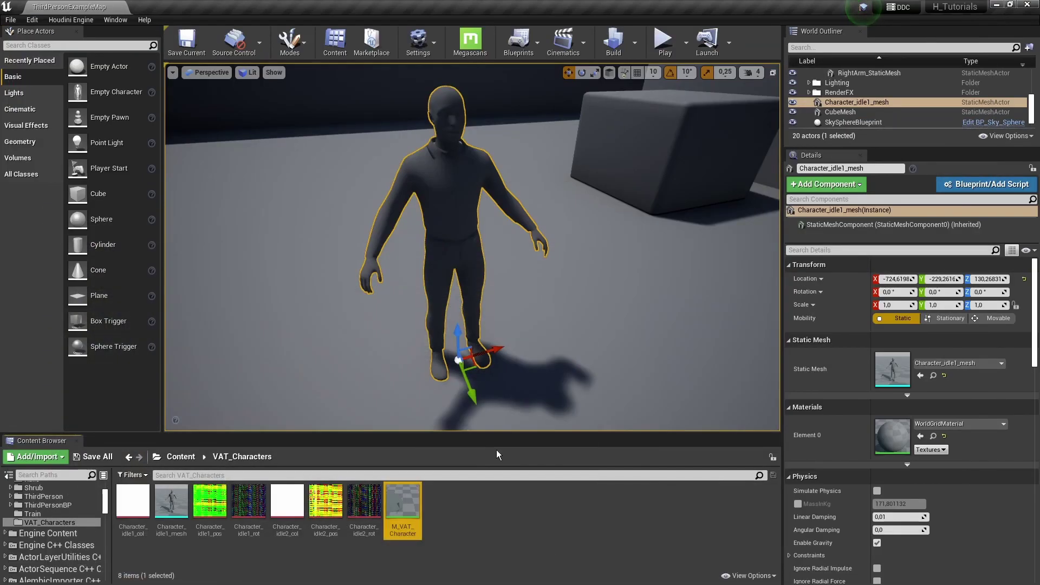
right_click(403, 512)
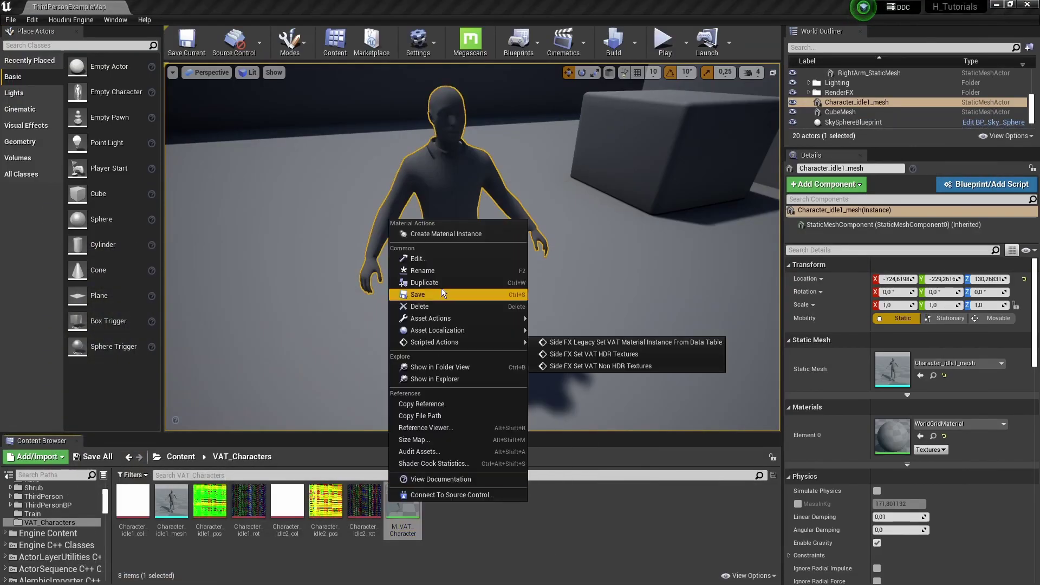
left_click(433, 234)
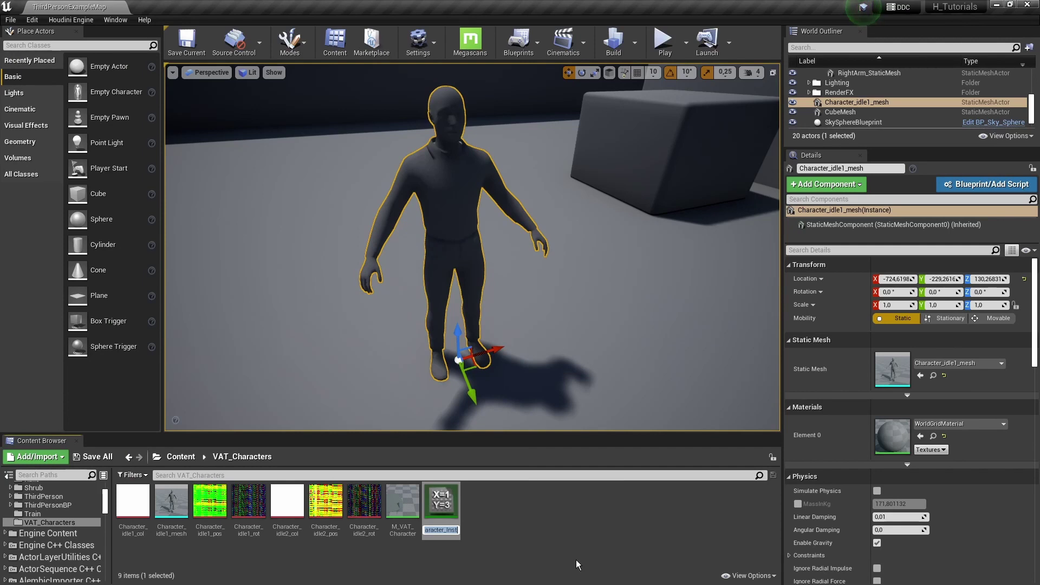
type("MI_VAT_Idle1")
key("Return")
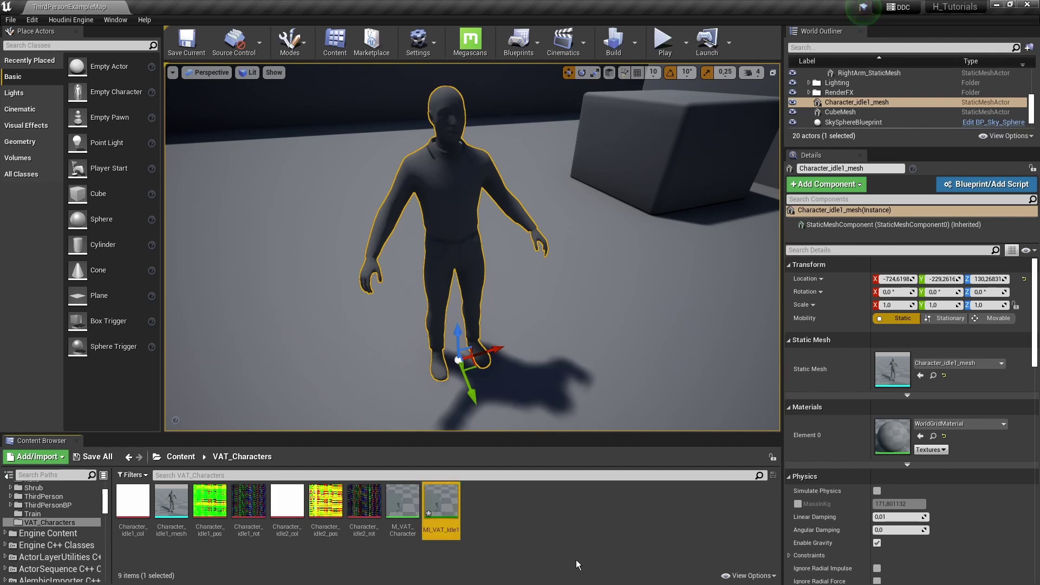
Open MI_VAT_Idle1 in a floating window and enable its Position Texture and Rotation Texture parameters
double_click(433, 501)
double_click(580, 7)
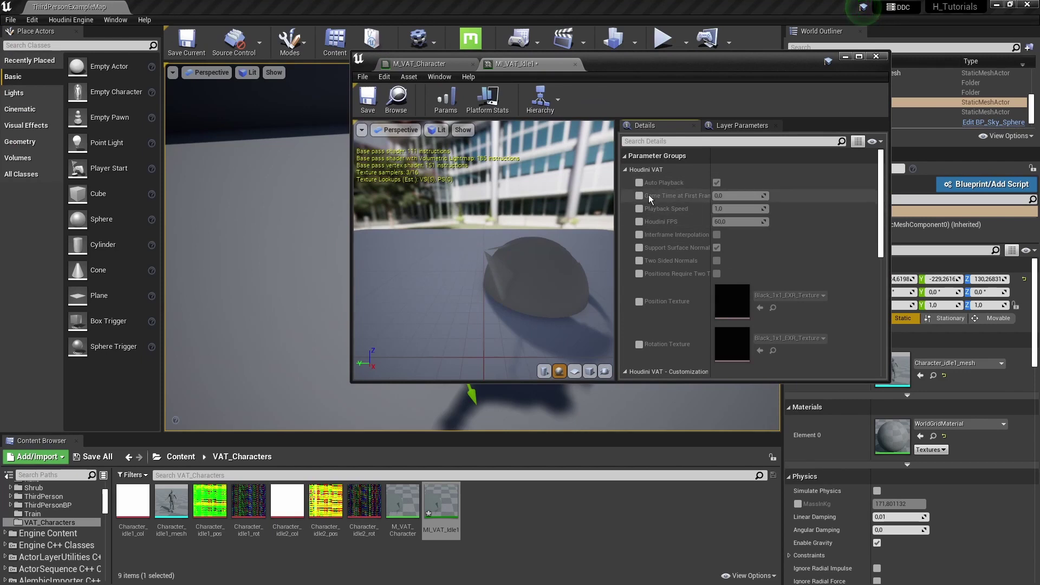
scroll(743, 281, "down", 2)
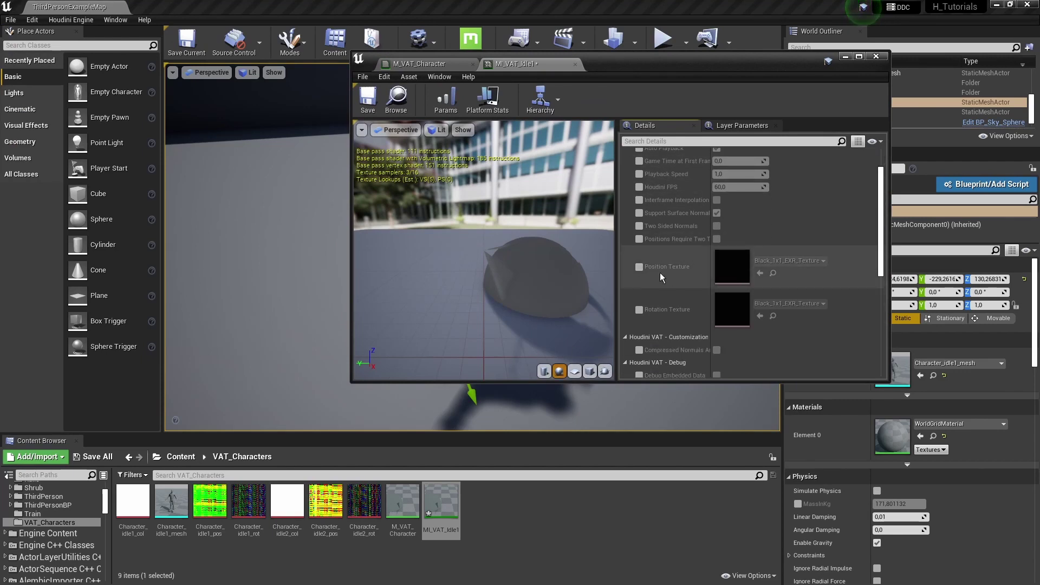
left_click(639, 267)
left_click(640, 308)
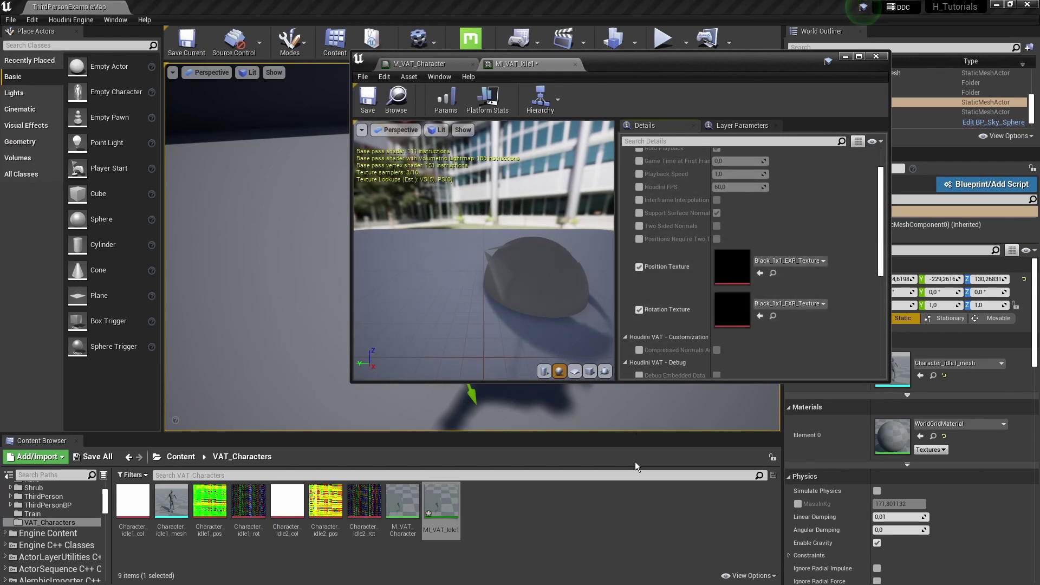
Assign Character_idle1_pos as the Position Texture and Character_idle1_rot as the Rotation Texture, and save MI_VAT_Idle1
left_click(528, 502)
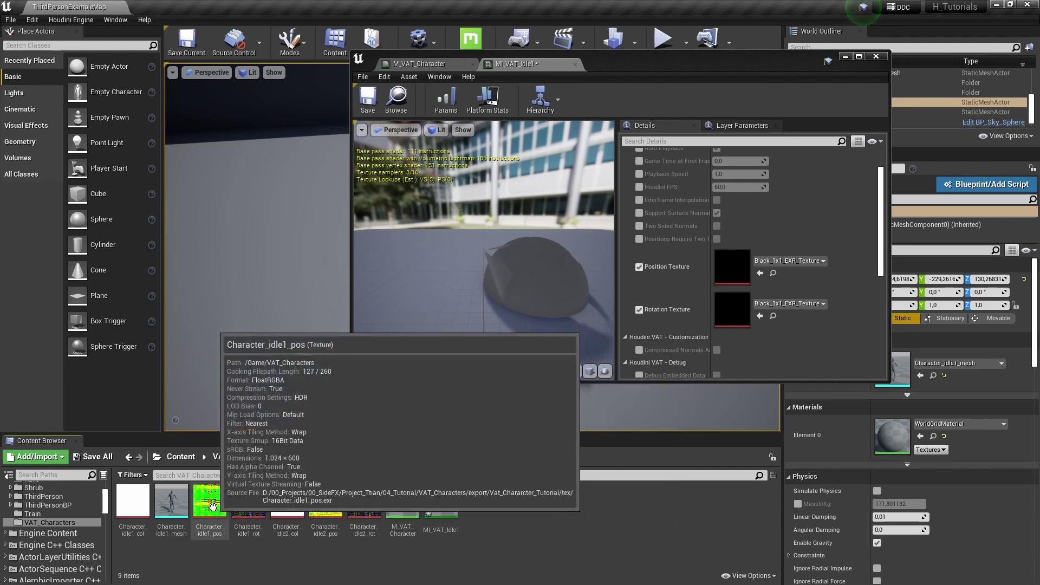
left_click_drag(210, 503, 714, 247)
left_click_drag(248, 501, 719, 307)
left_click(368, 98)
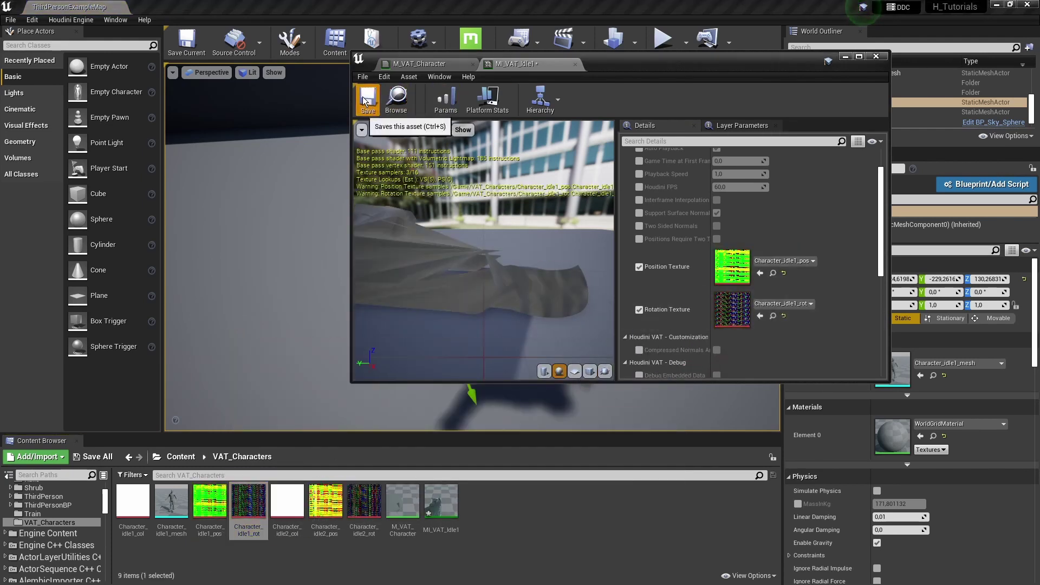
Apply MI_VAT_Idle1 to the character mesh in the level, moving the material editor window out of the way
left_click_drag(603, 59, 767, 72)
key("f")
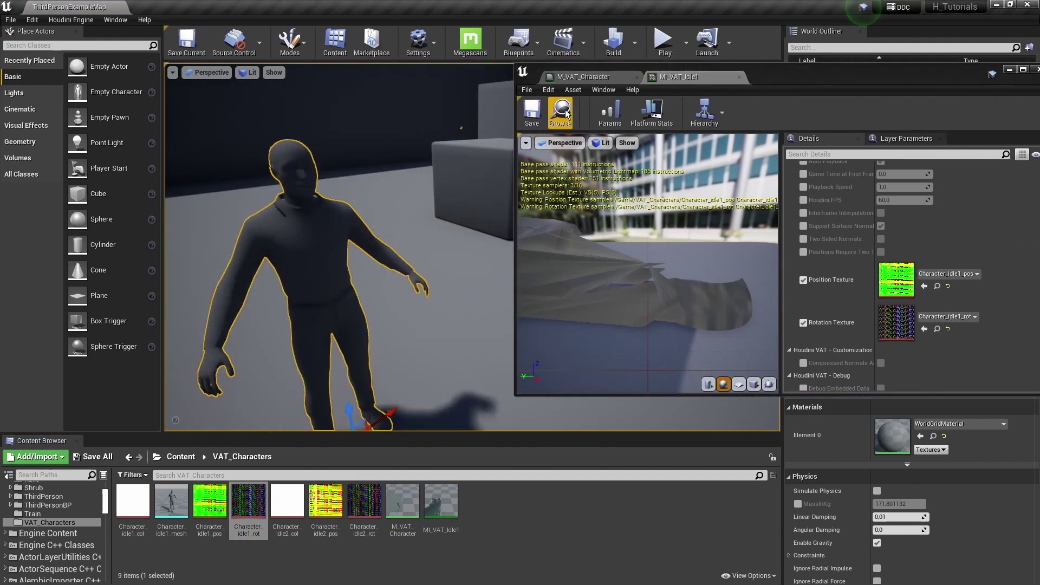
left_click_drag(441, 504, 425, 414)
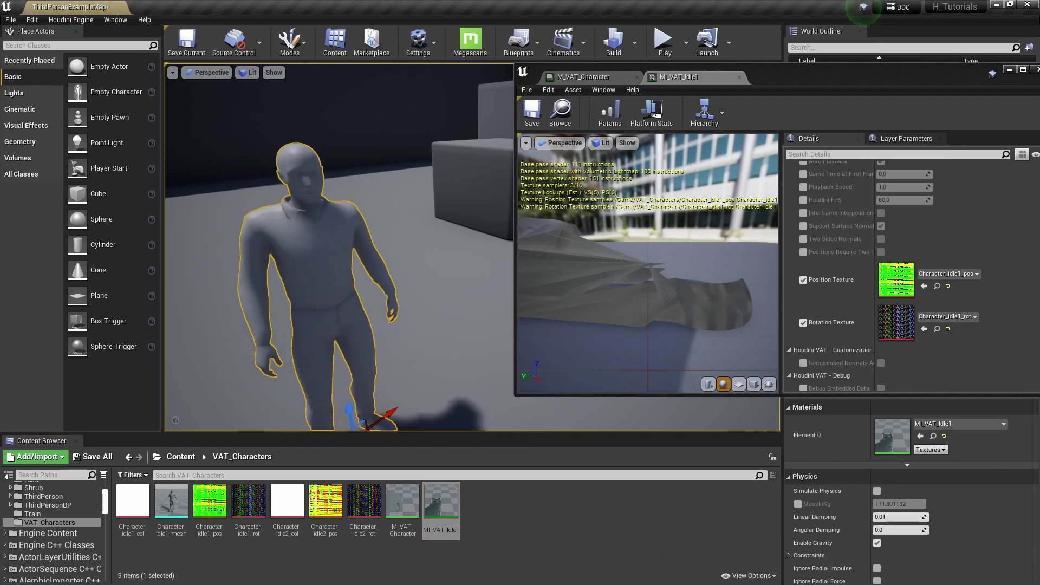
scroll(425, 414, "down", 3)
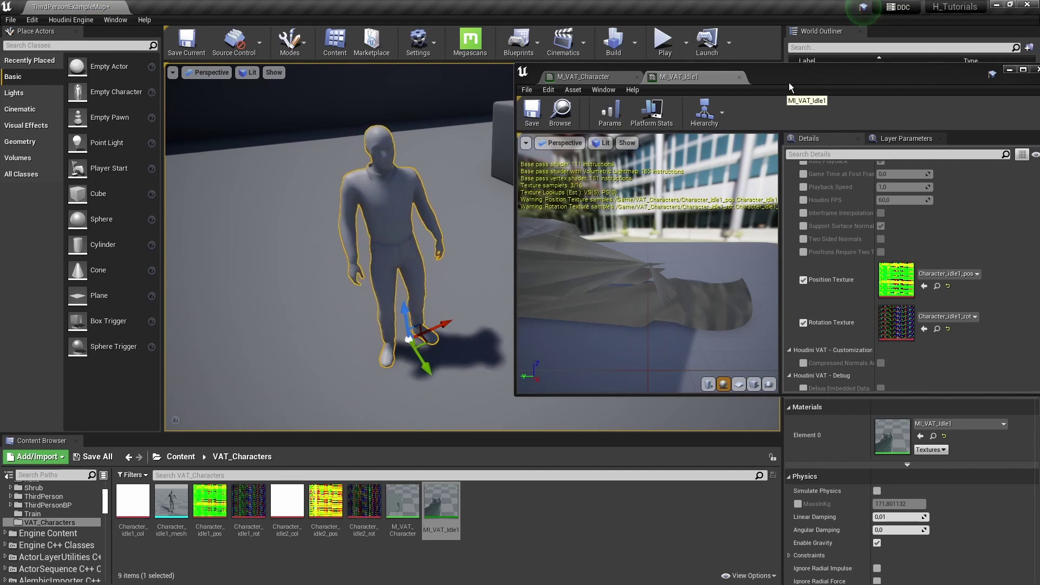
left_click_drag(787, 85, 784, 32)
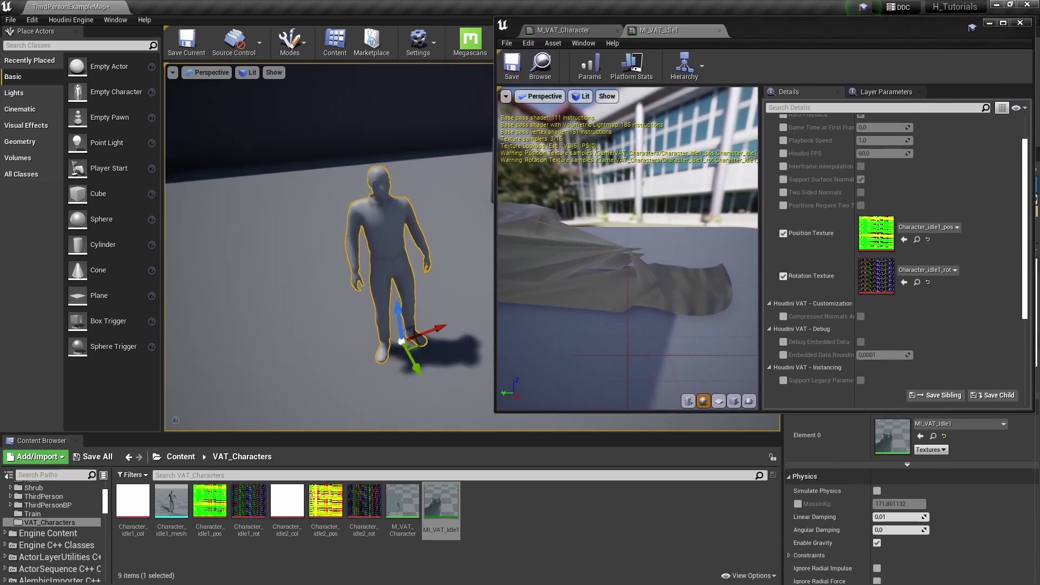
Duplicate MI_VAT_Idle1 and name the copy MI_VAT_Idle2
right_click(448, 500)
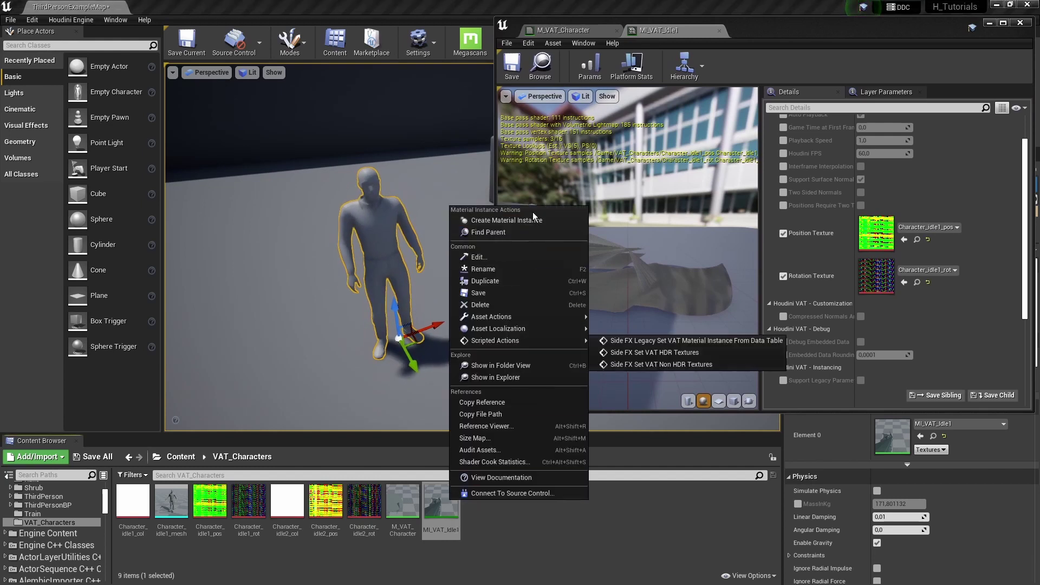
left_click(526, 283)
left_click(561, 496)
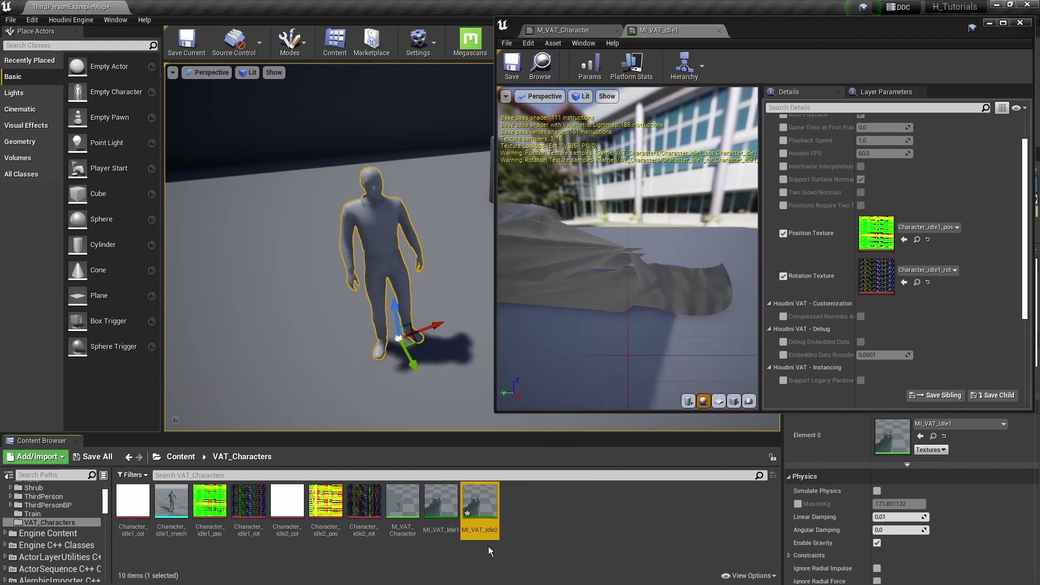
Set MI_VAT_Idle2's Position Texture to Character_idle2_pos and its Rotation Texture to Character_idle2_rot, and save the instance
double_click(480, 504)
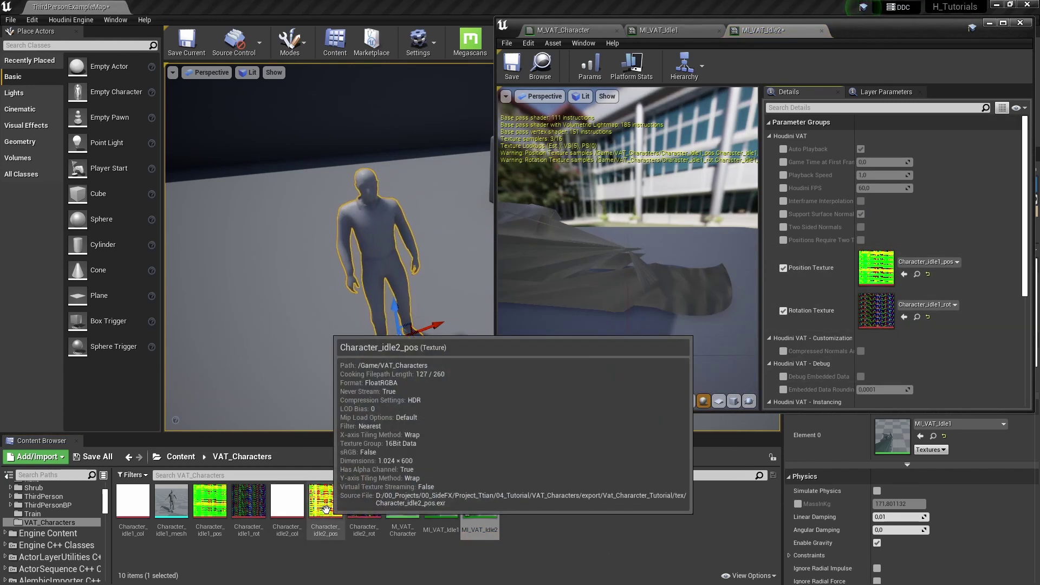
left_click_drag(325, 501, 868, 271)
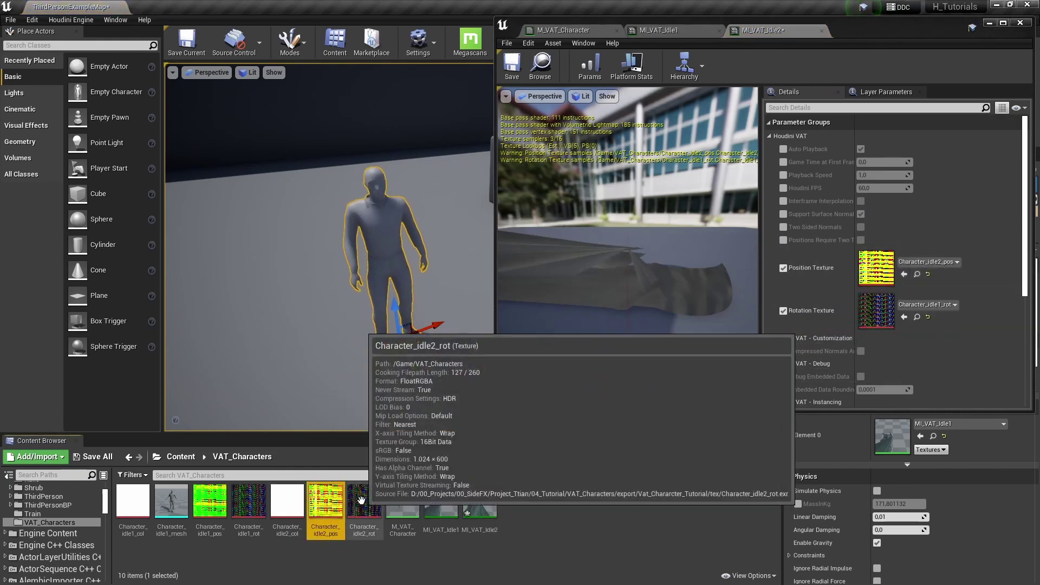
left_click_drag(364, 501, 877, 311)
left_click(512, 66)
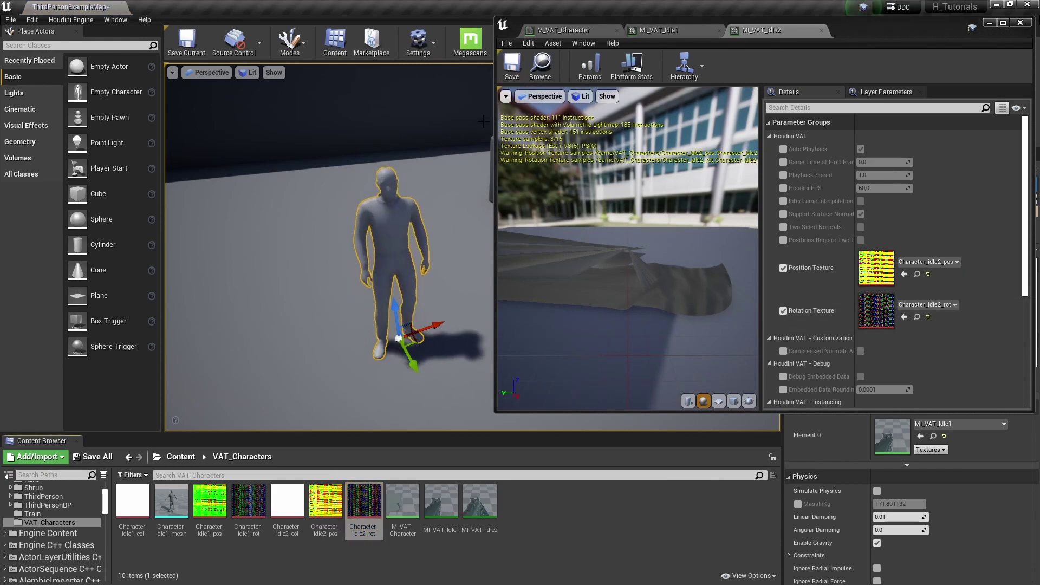
Duplicate the character mesh in the level by pulling a copy along the X axis beside the original
right_click_drag(434, 206, 401, 313)
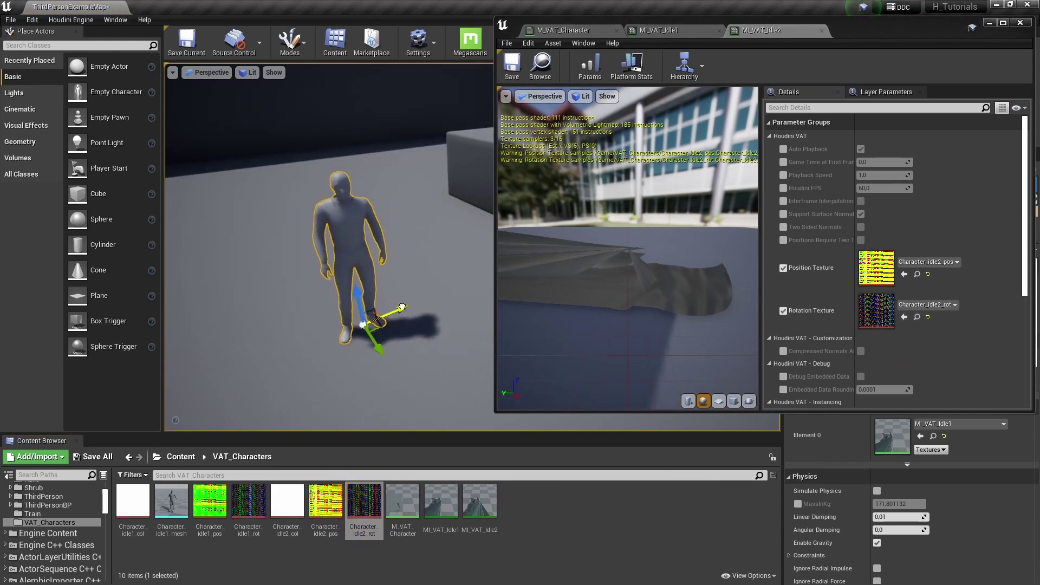
left_click_drag(402, 307, 285, 363, "alt")
right_click_drag(286, 362, 234, 378)
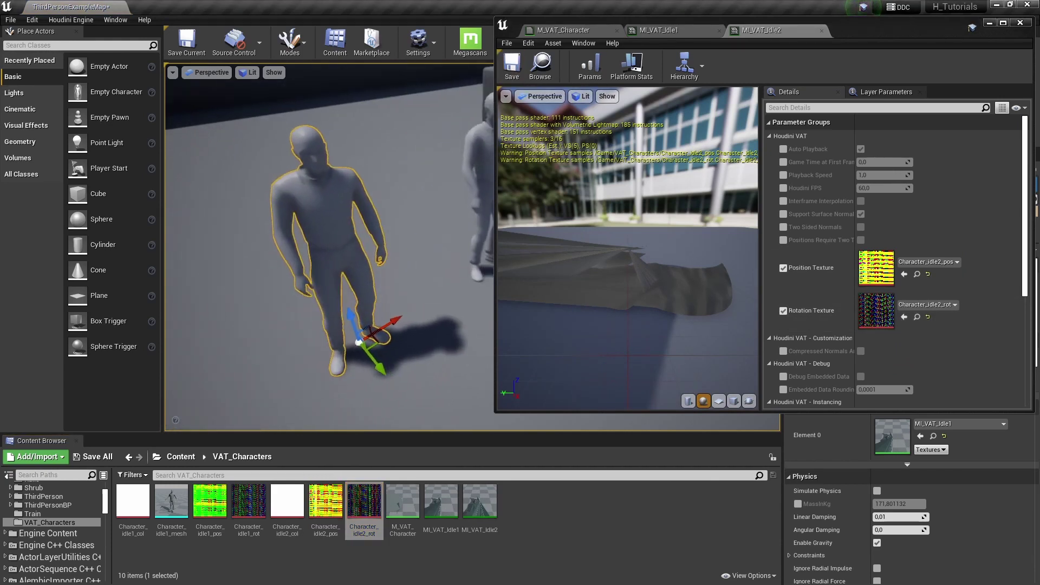
Apply MI_VAT_Idle2 to the duplicated character and view both animated characters side by side in the level
left_click_drag(479, 501, 337, 212)
right_click_drag(428, 213, 437, 190)
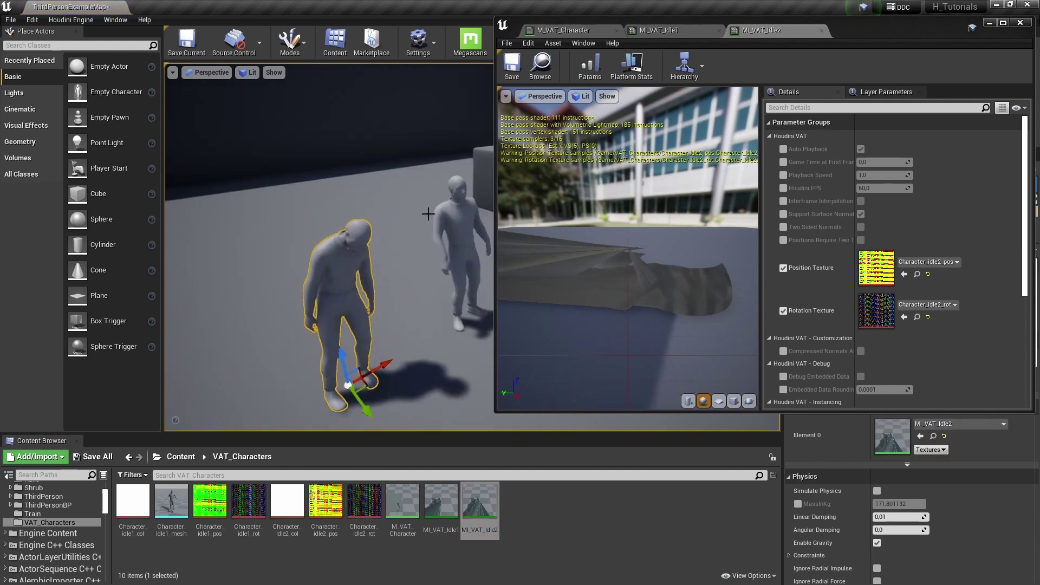
left_click_drag(954, 29, 975, 384)
right_click_drag(623, 239, 623, 208)
mouse_move(716, 237)
right_mouse_down()
mouse_move(729, 211)
mouse_move(716, 237)
right_mouse_up()
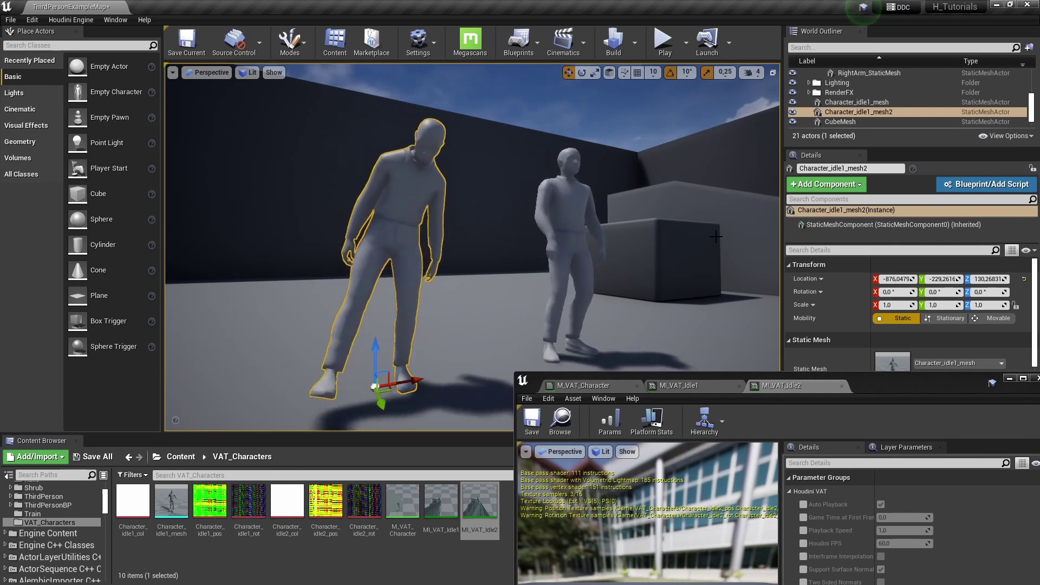
Open the Character_idle1_pos texture to examine its contents and minimize the editor window
left_click(210, 501)
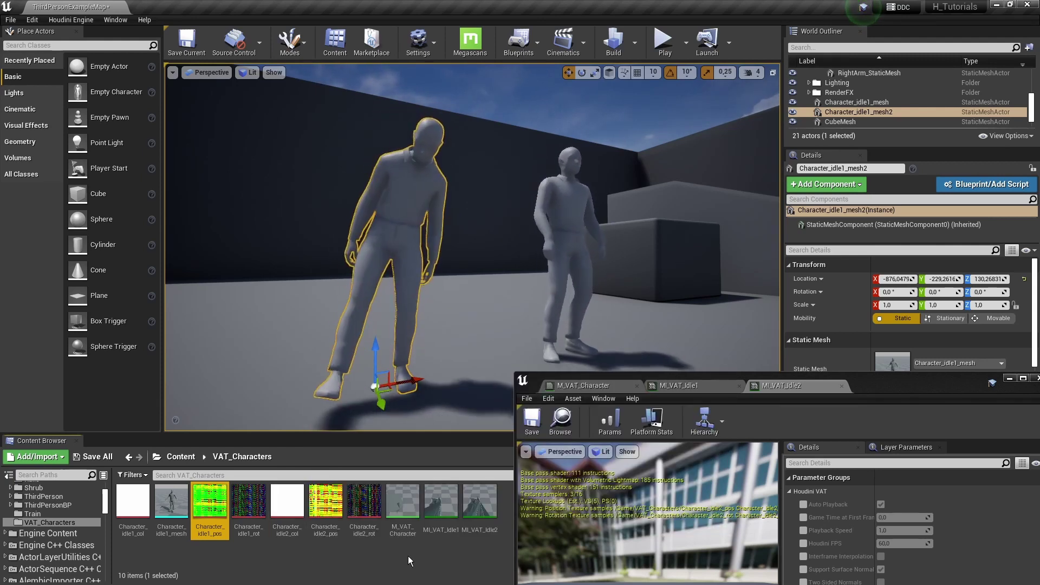
double_click(196, 498)
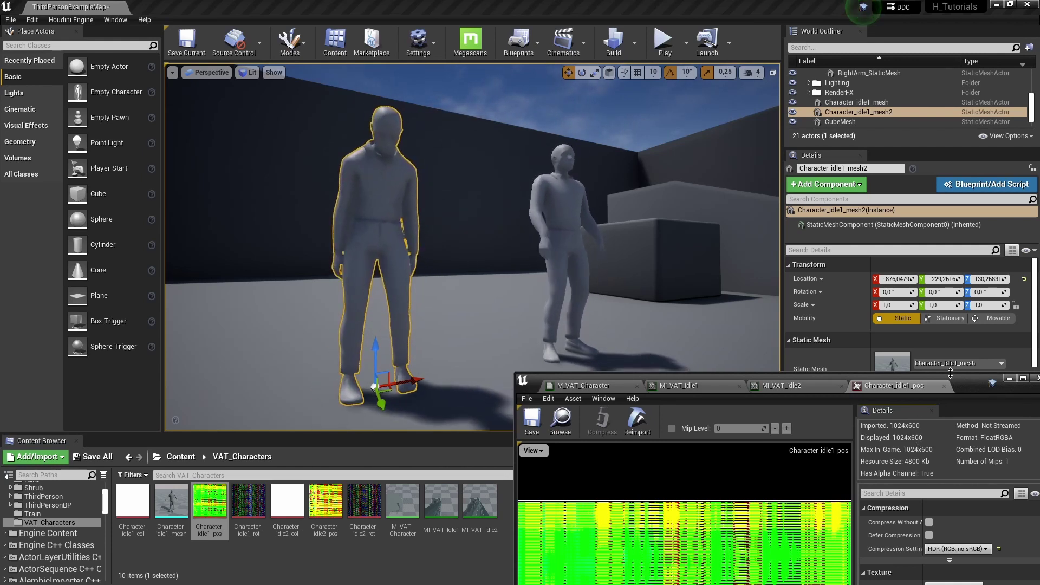
left_click_drag(951, 379, 880, 258)
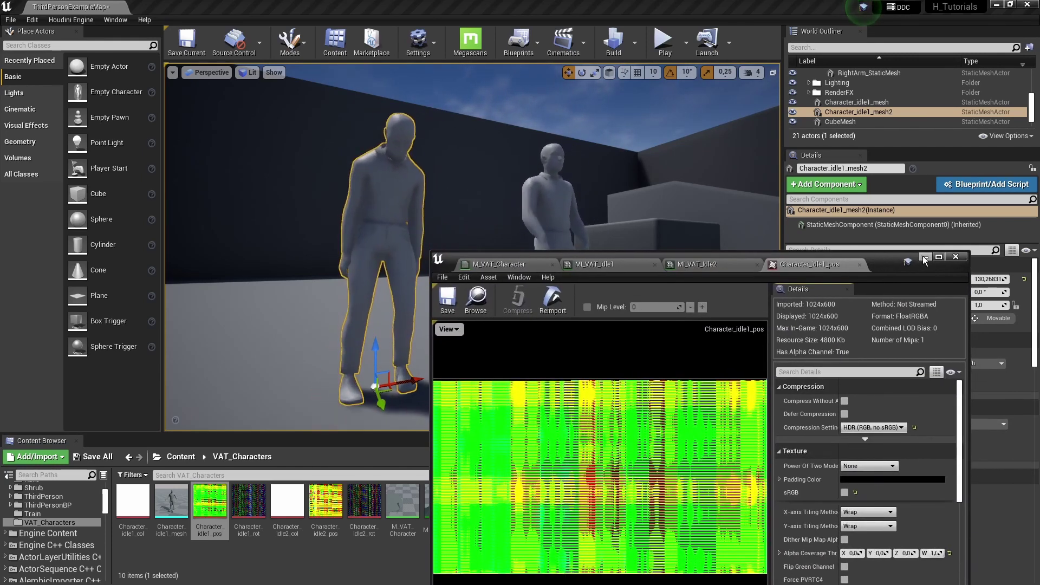
left_click(925, 258)
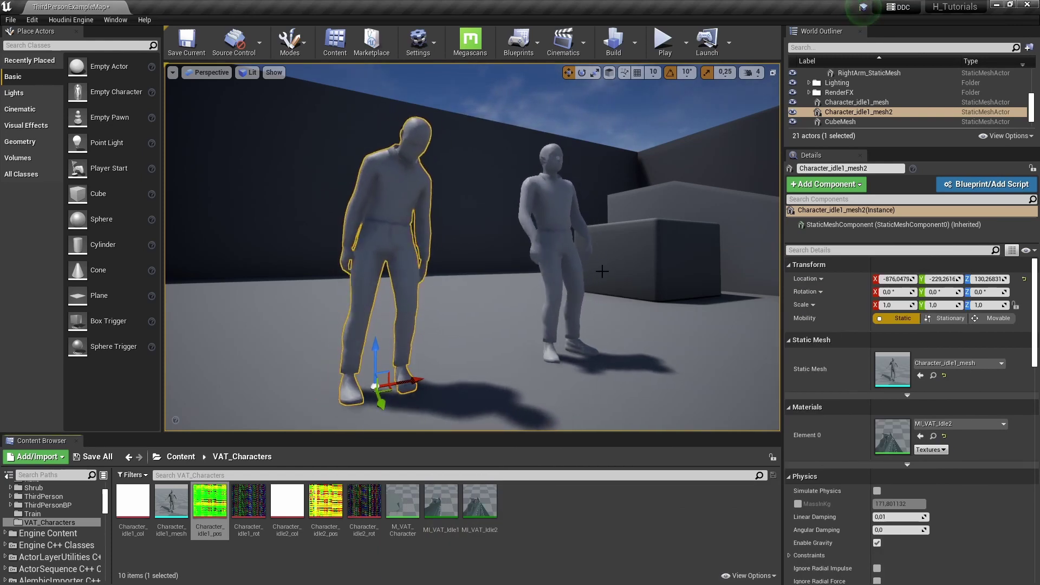
key("s")
mouse_move(618, 291)
right_mouse_down()
mouse_move(612, 283)
mouse_move(626, 278)
right_mouse_up()
key("w")
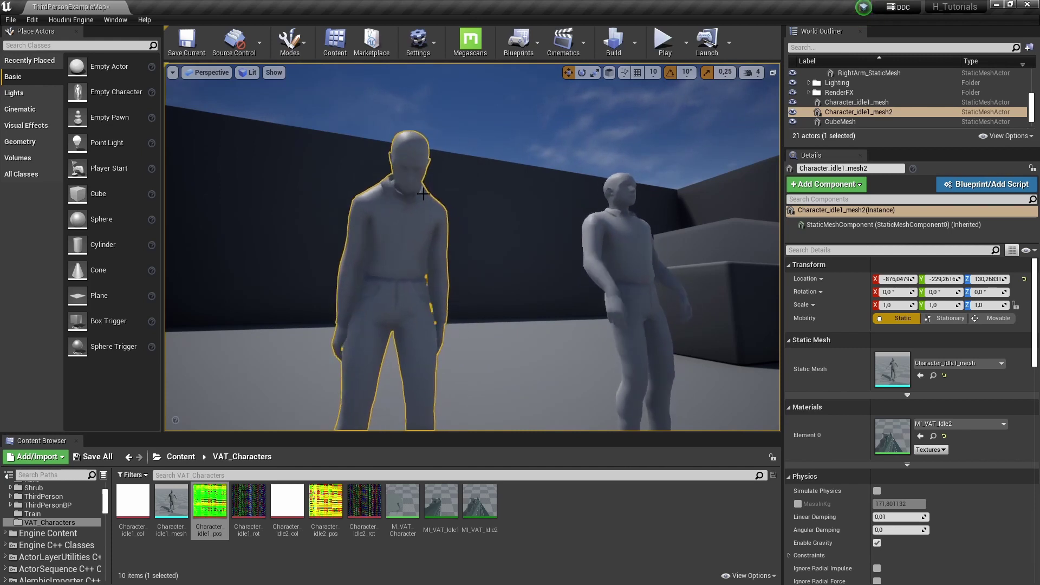
left_click(573, 513)
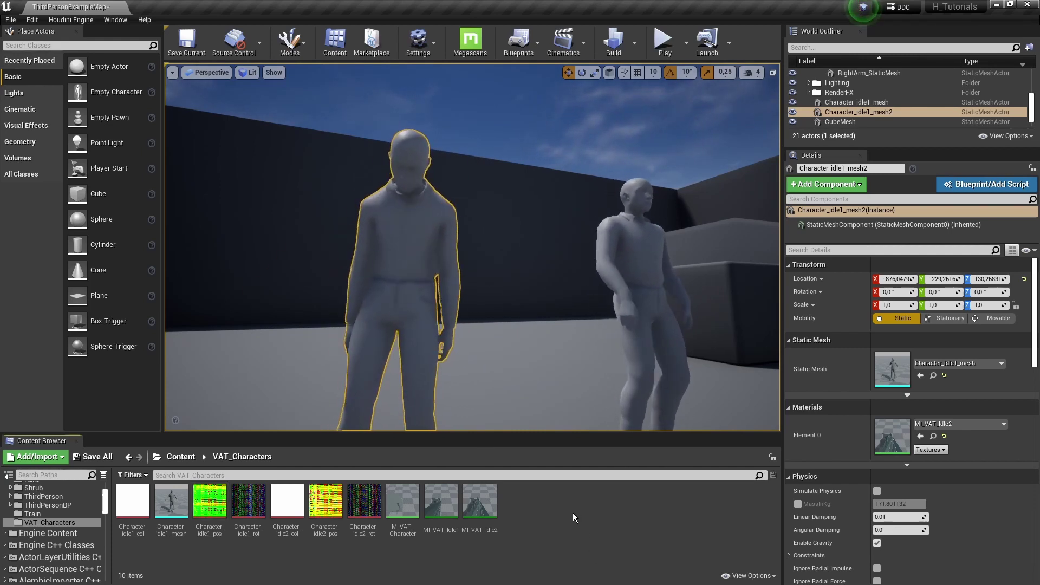
Open the M_VAT_Character material, check the Display Frame Override input's description and add a Time node ahead of the soft body function
double_click(403, 501)
double_click(889, 264)
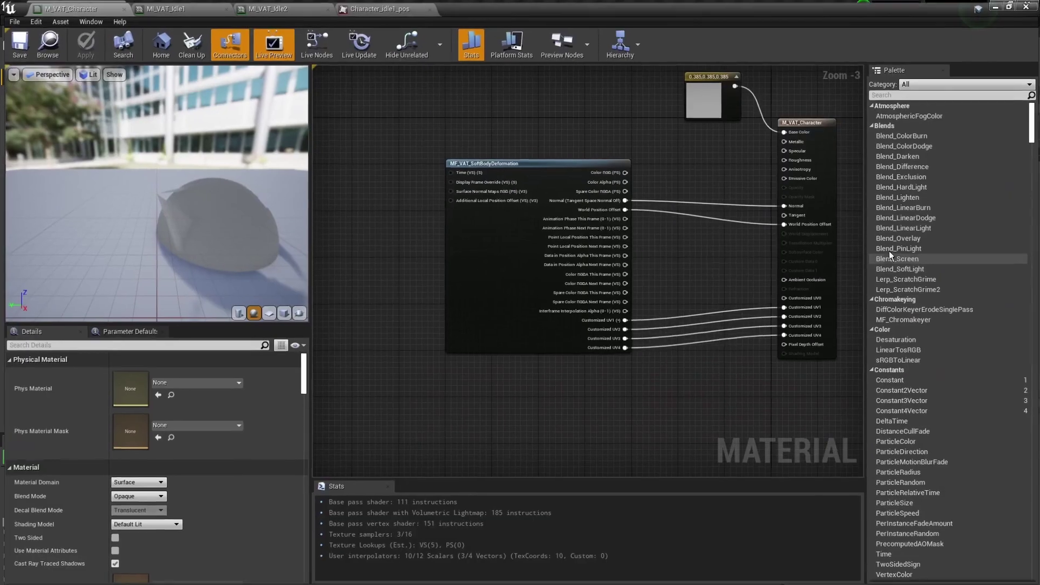
right_click_drag(444, 130, 581, 153)
scroll(582, 155, "up", 3)
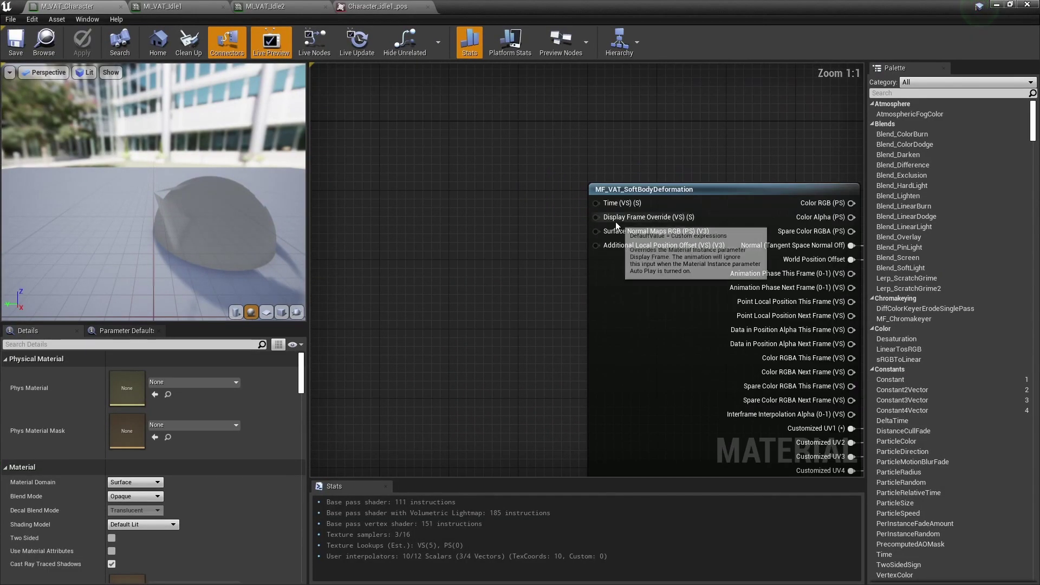
mouse_move(637, 221)
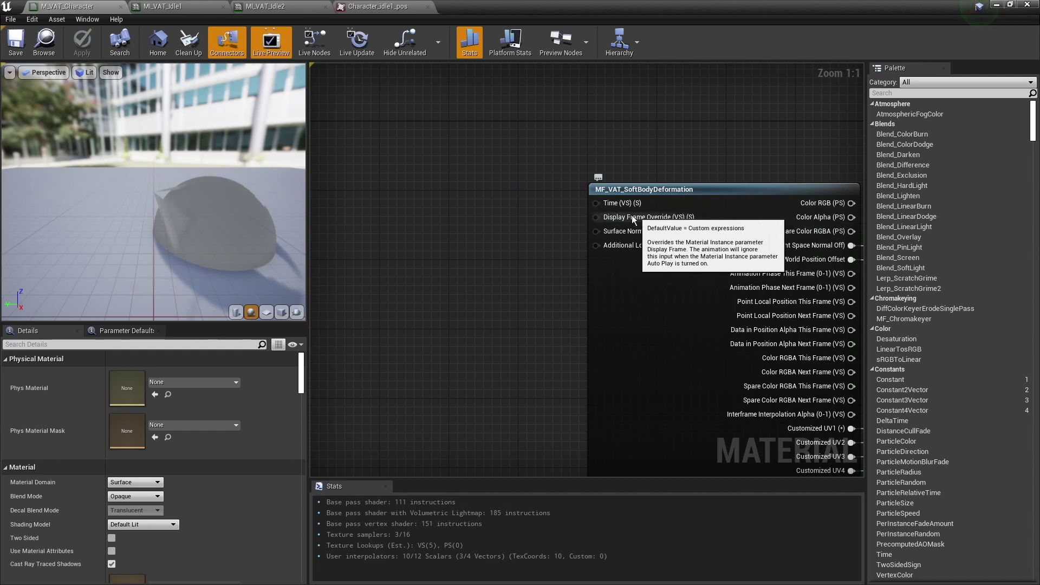
scroll(567, 232, "down", 3)
right_click_drag(455, 238, 608, 236)
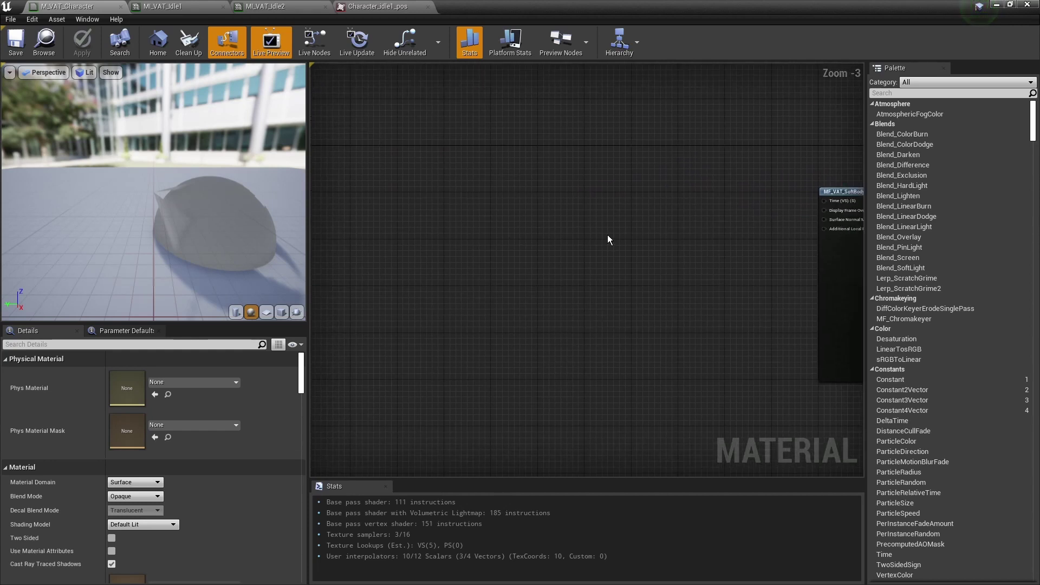
right_click(397, 184)
type("time")
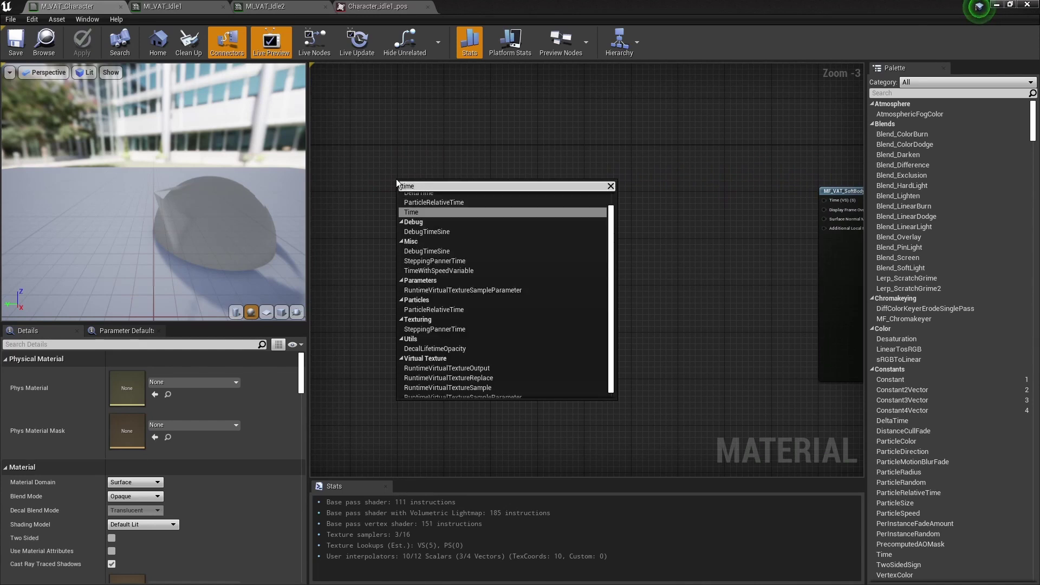
key("Return")
scroll(434, 183, "up", 3)
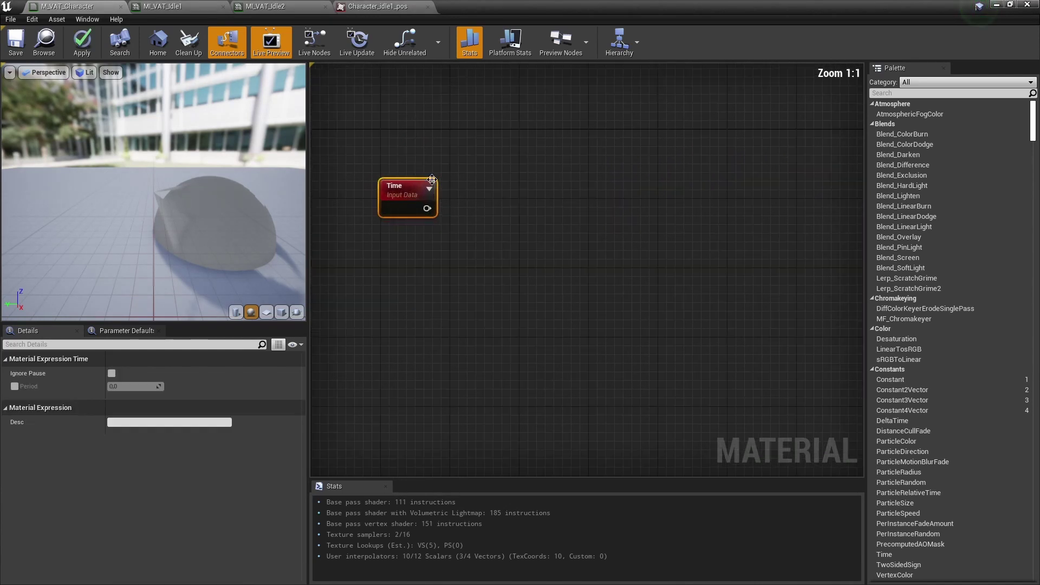
Add a Multiply node beside the Time node
right_click_drag(454, 203, 507, 207)
left_click(508, 204)
left_click(512, 199)
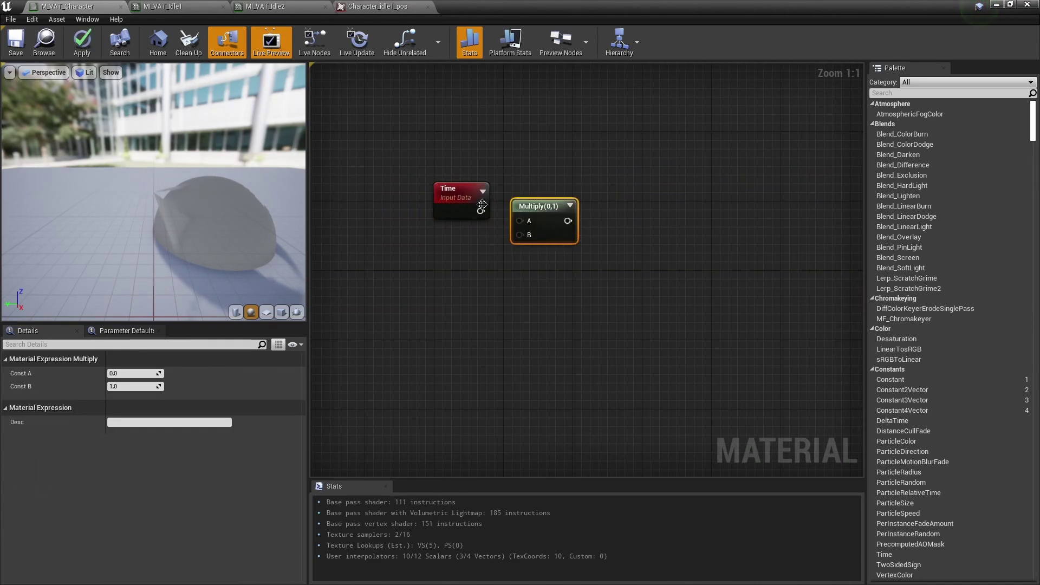
Multiply the Time output by a new Constant node with the value 24, wired into the Multiply node's B input
left_click_drag(480, 211, 575, 219)
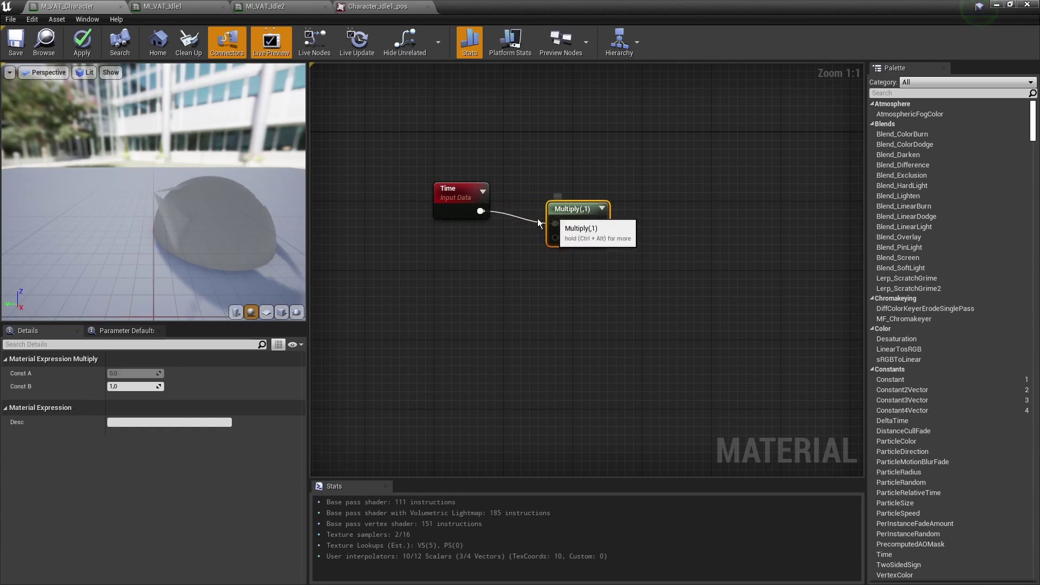
key("1")
left_click(469, 237)
left_click(128, 373)
type("24")
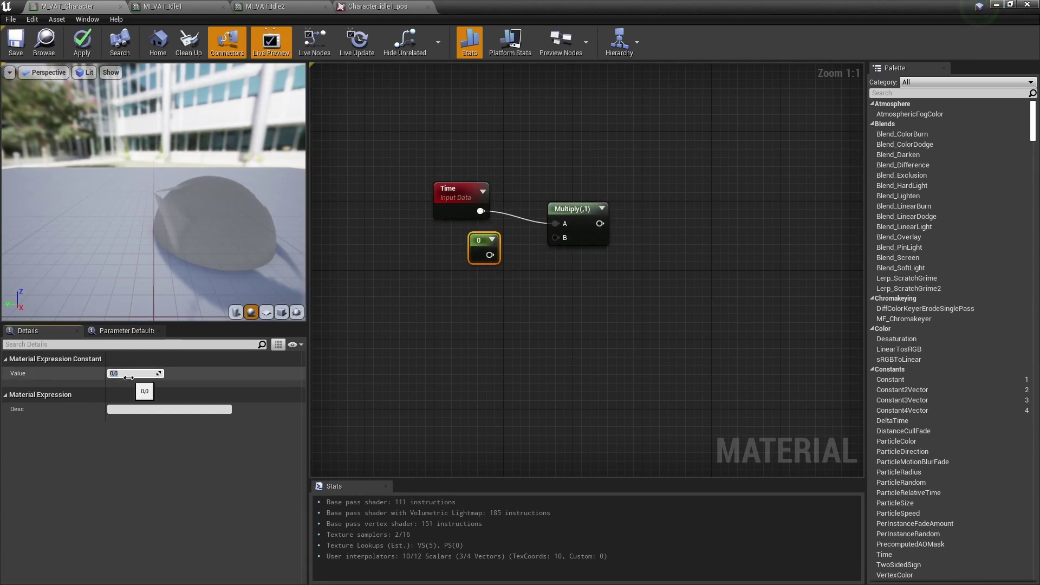
key("Return")
left_click_drag(494, 255, 558, 240)
Add a second Multiply node and feed the first Multiply's output into its A input
right_click_drag(654, 254, 561, 248)
left_click(563, 240)
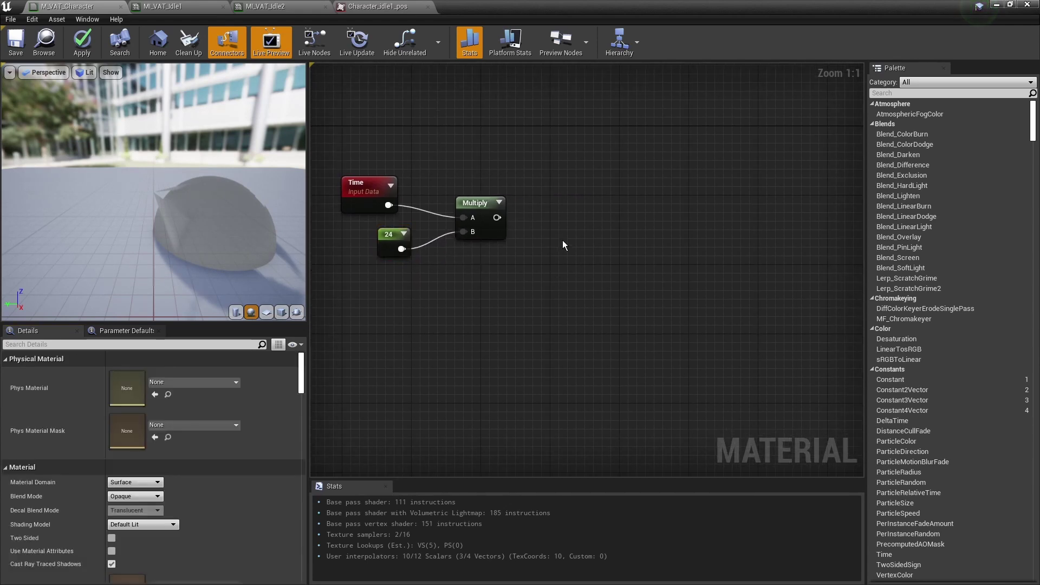
key("m")
left_click(562, 240)
left_click_drag(498, 218, 570, 262)
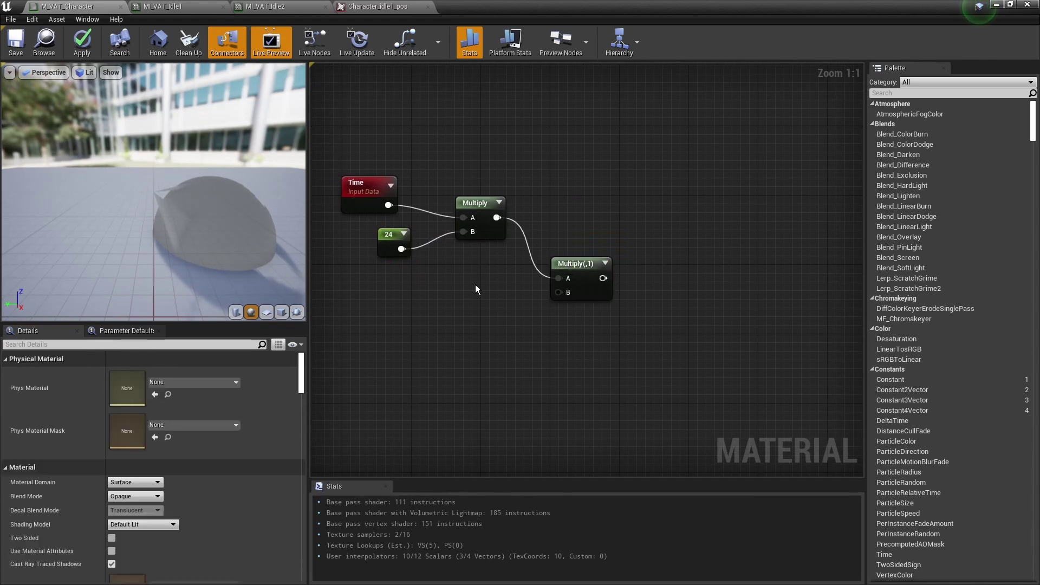
Add a scalar parameter named "speed time" with default value 1 and connect it to the second Multiply's B input
key("s")
left_click(475, 284)
type("speed")
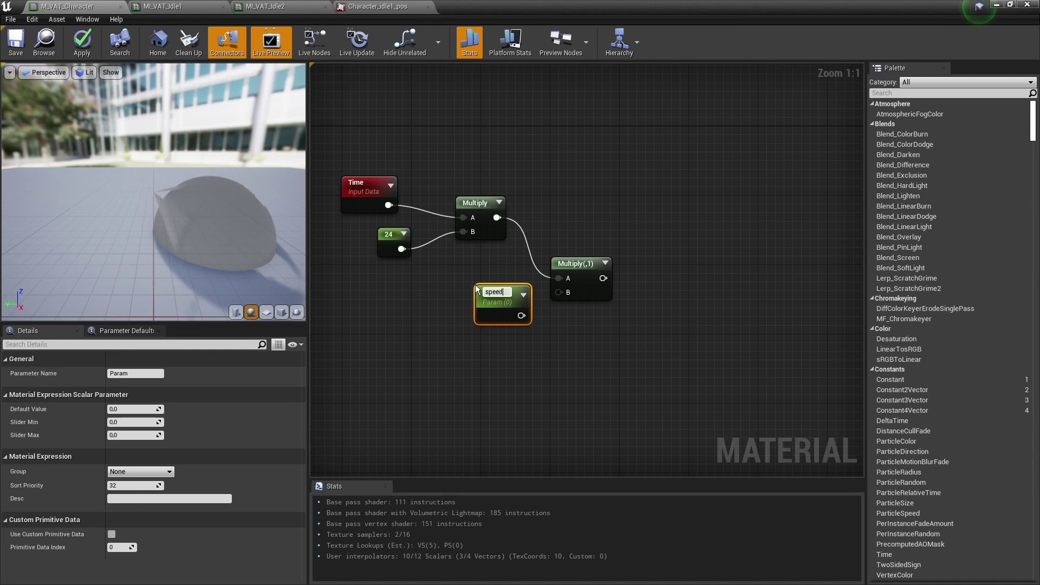
type(" time")
key("Return")
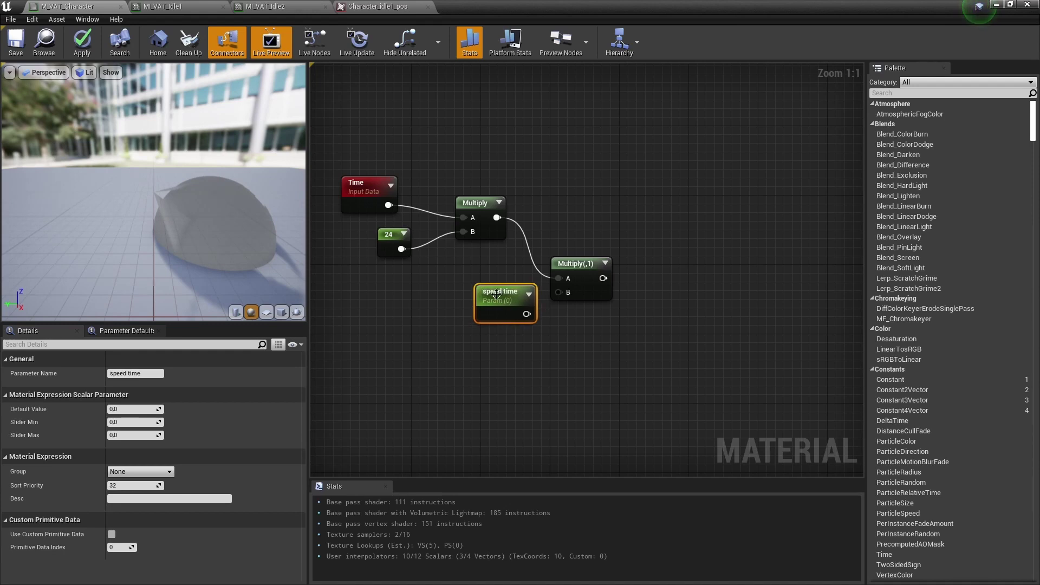
left_click_drag(496, 294, 566, 293)
left_click(495, 314)
Add a scalar parameter named "Total Frames" below the speed time node and set its default value to 120
right_click_drag(495, 307, 437, 291)
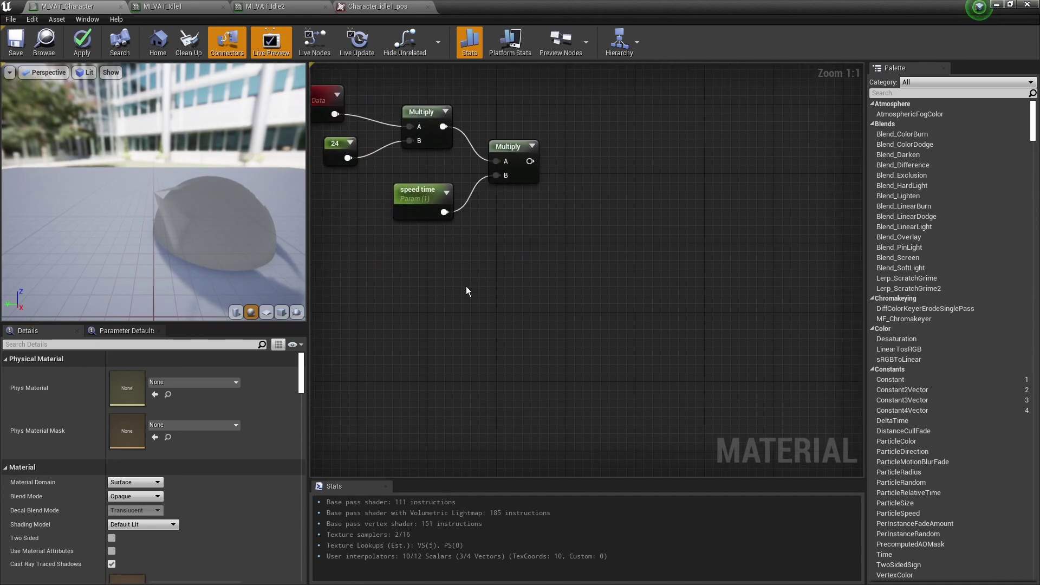
left_click(467, 255)
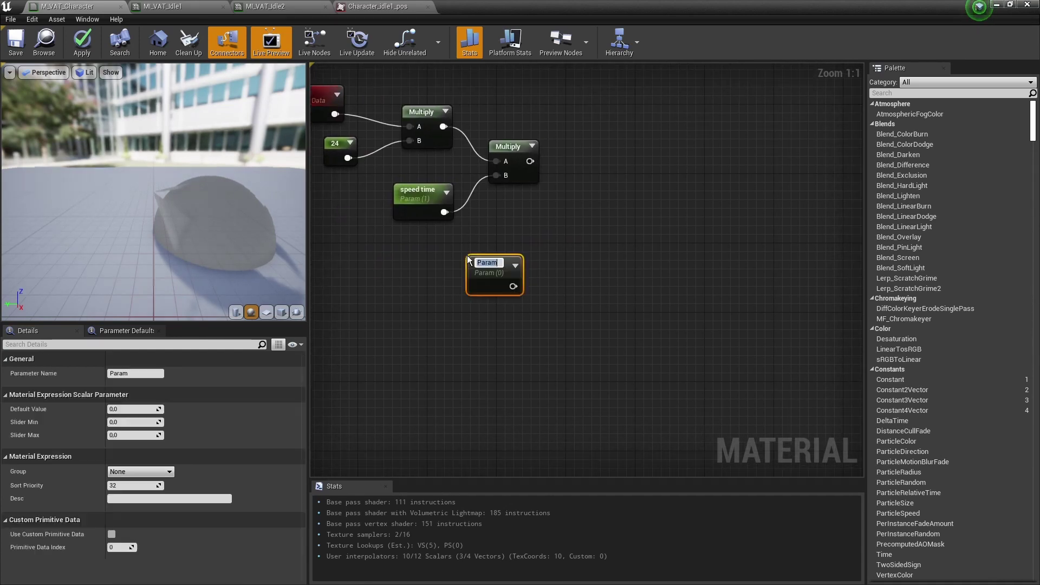
type("F")
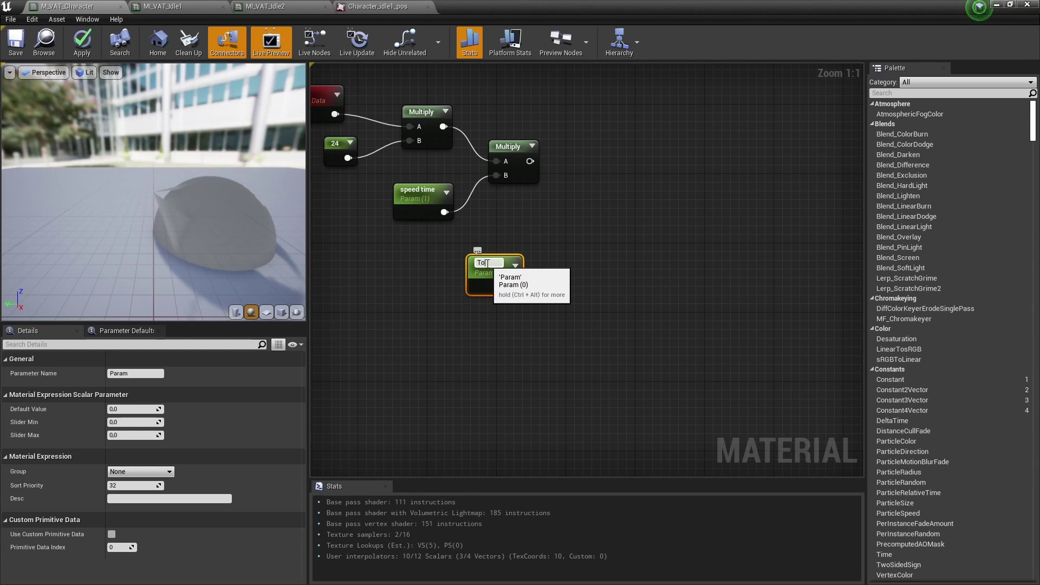
type("otal Frames")
key("Return")
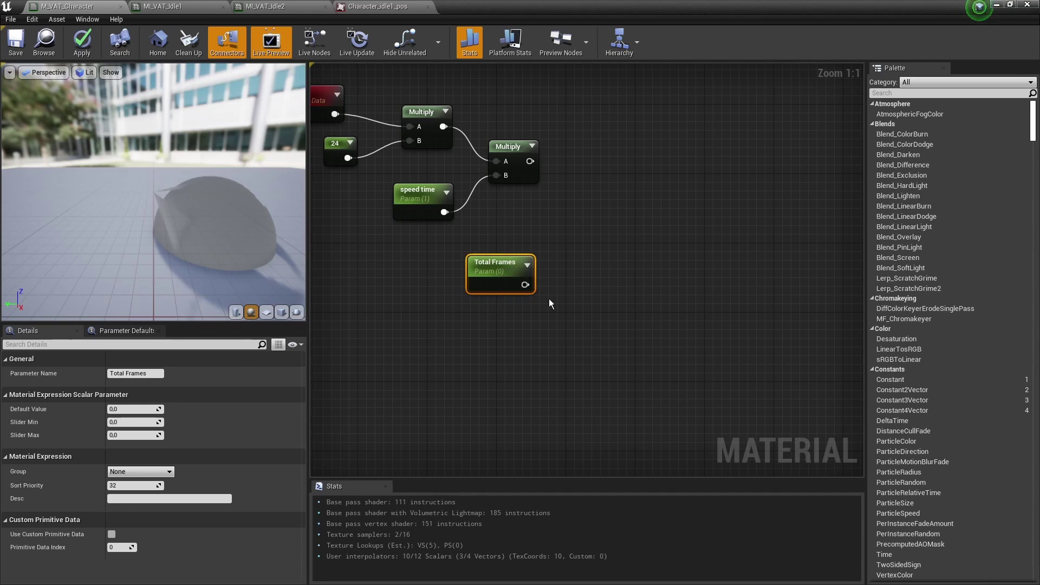
left_click(139, 408)
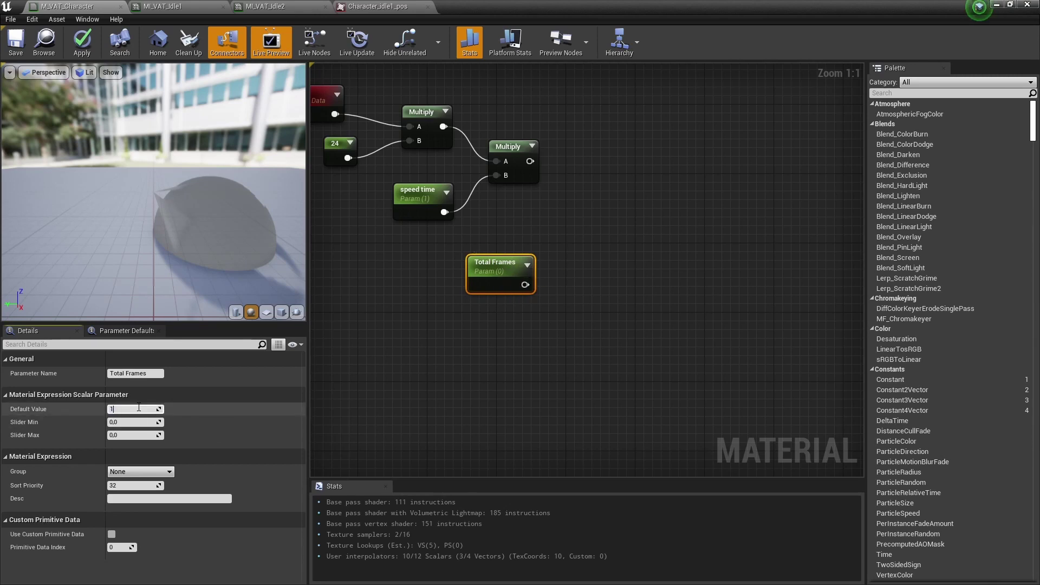
key("Return")
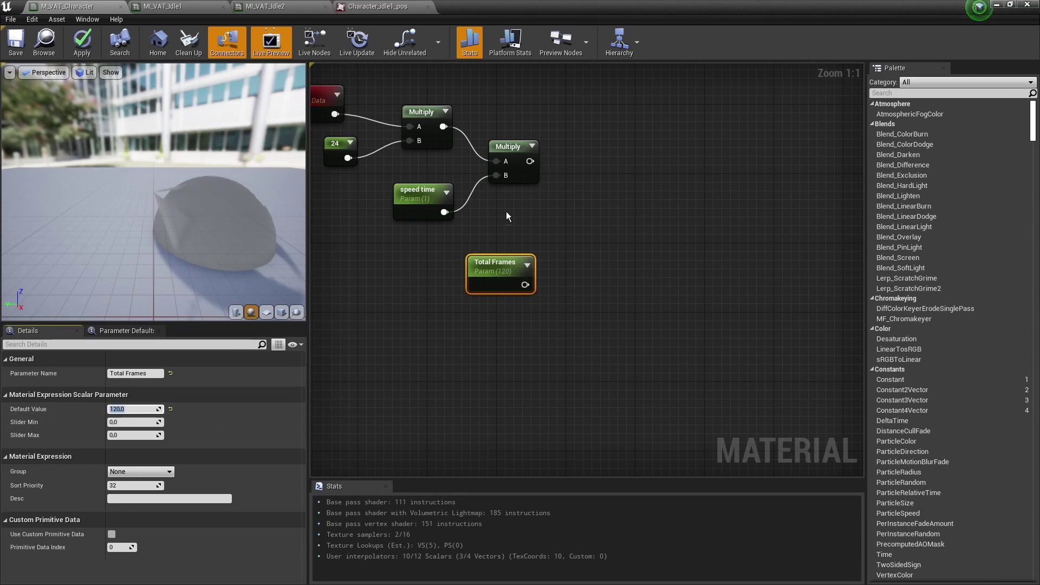